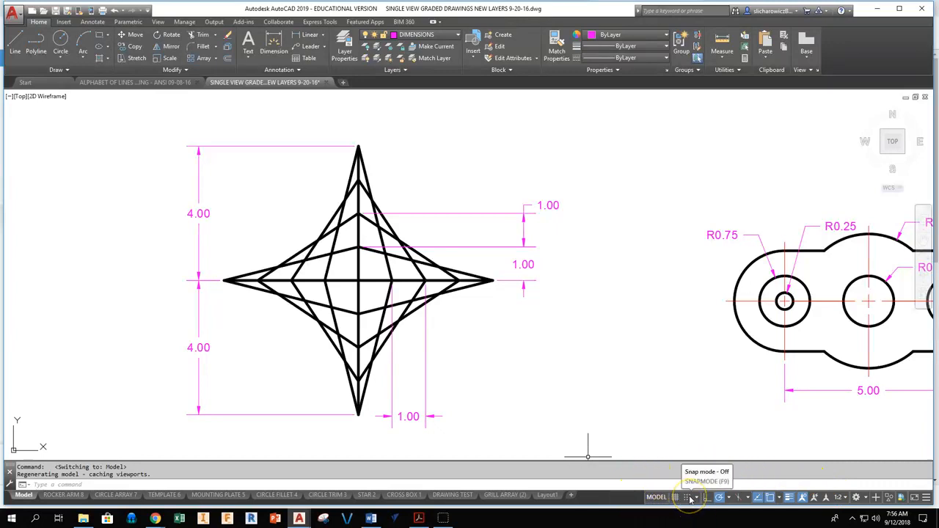
Turn on the drawing grid and make the OBJECT layer current
click(674, 498)
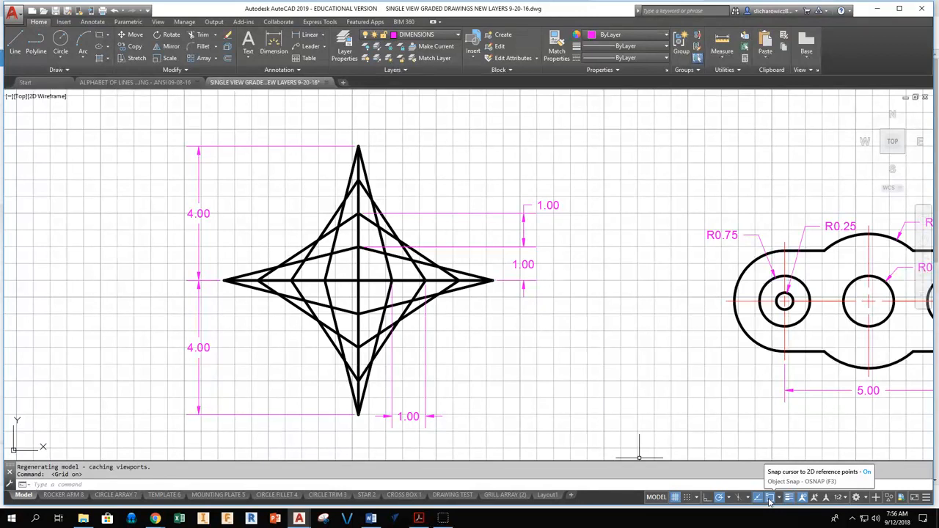
middle_drag(330, 168, 335, 201)
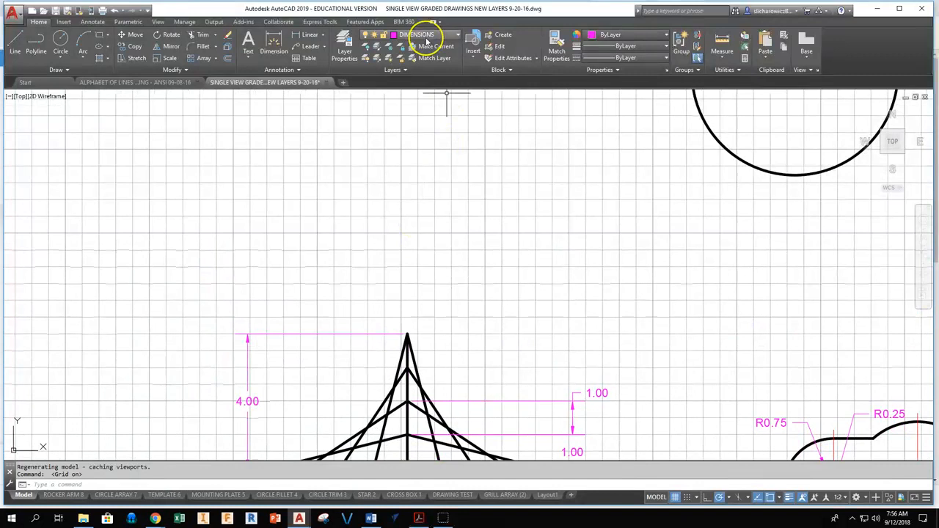
click(426, 36)
click(419, 154)
Draw a freehand horizontal line in an empty area and a shorter vertical line down from its right end
click(15, 42)
scroll(294, 185, up, 4)
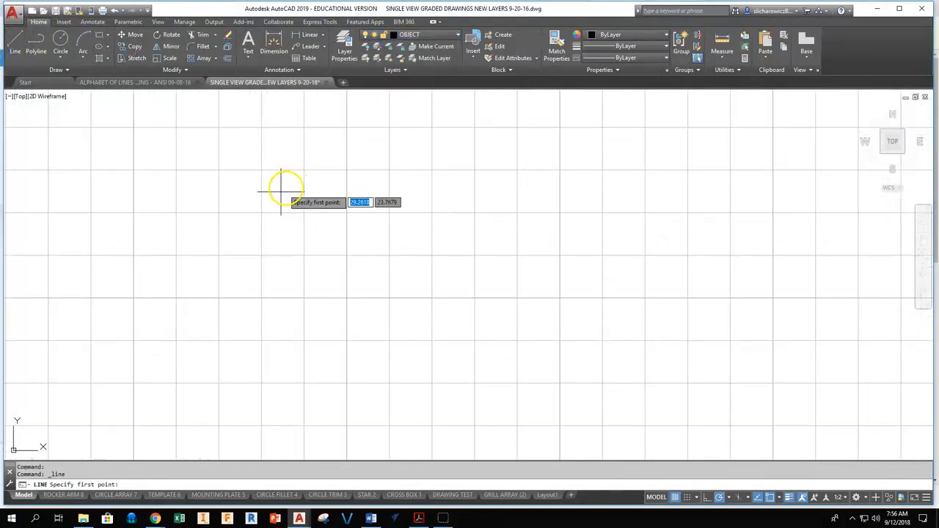
click(249, 192)
click(580, 191)
click(14, 43)
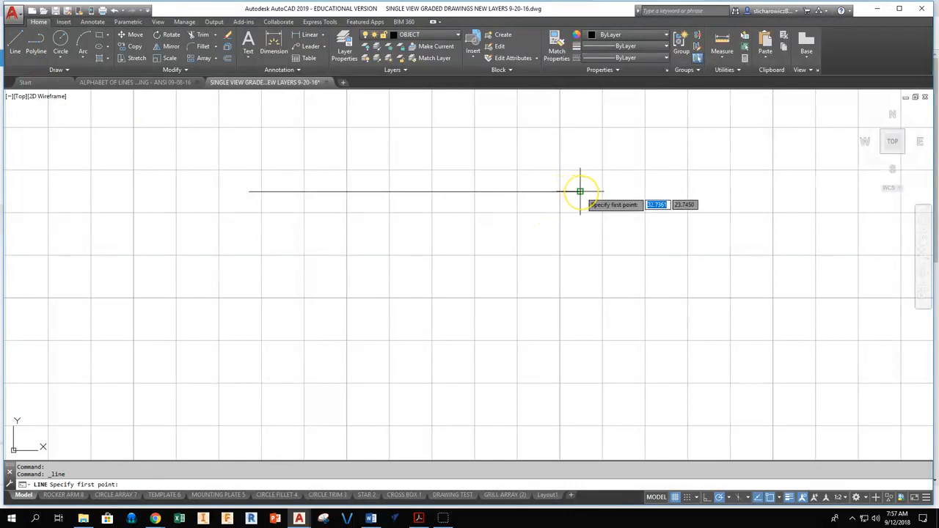
click(579, 192)
click(579, 308)
key(Escape)
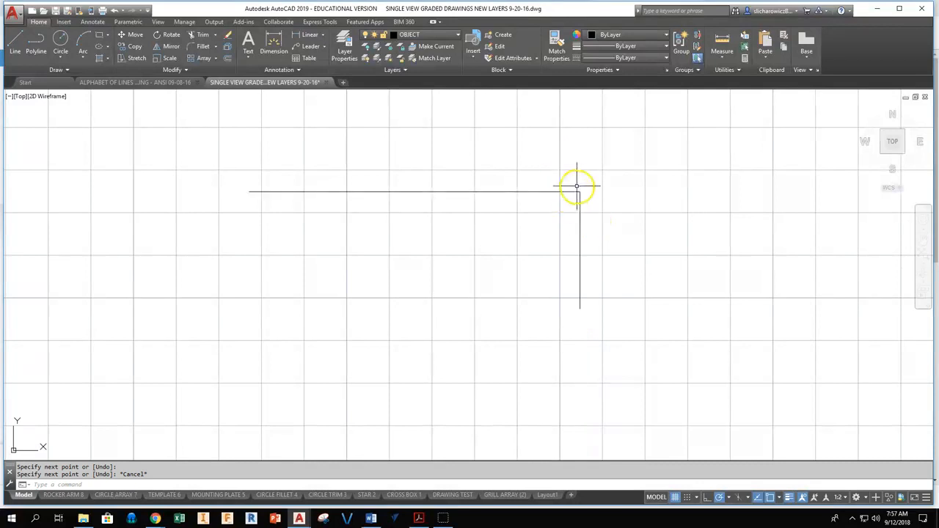
Erase the freehand horizontal and vertical lines
click(14, 42)
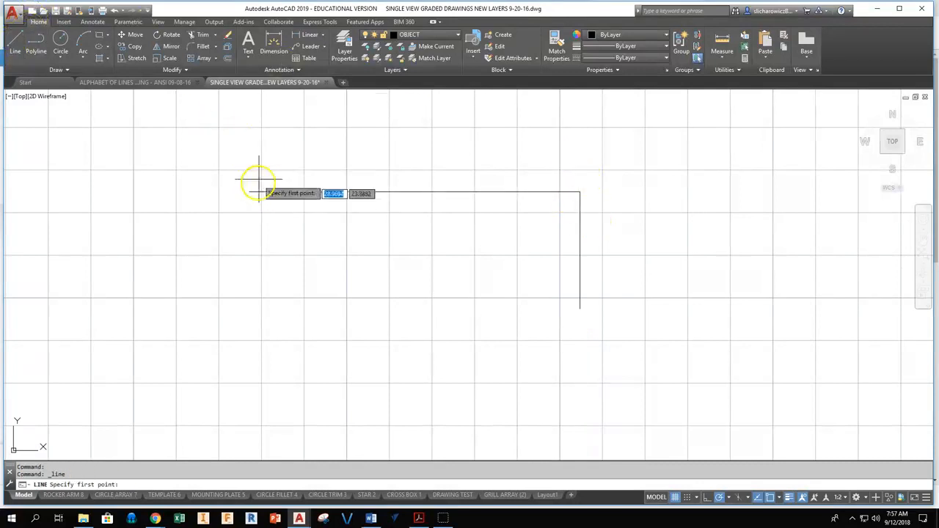
key(Escape)
drag(582, 171, 544, 220)
key(Delete)
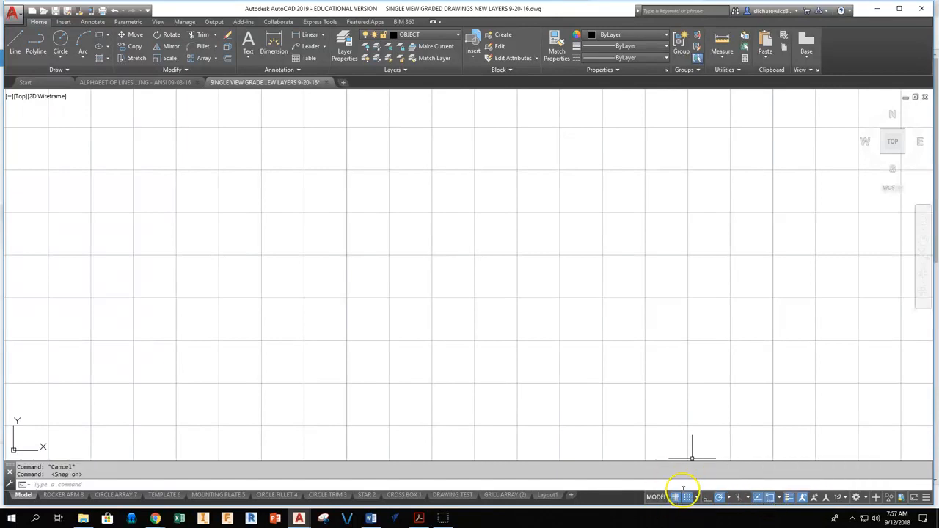
click(15, 46)
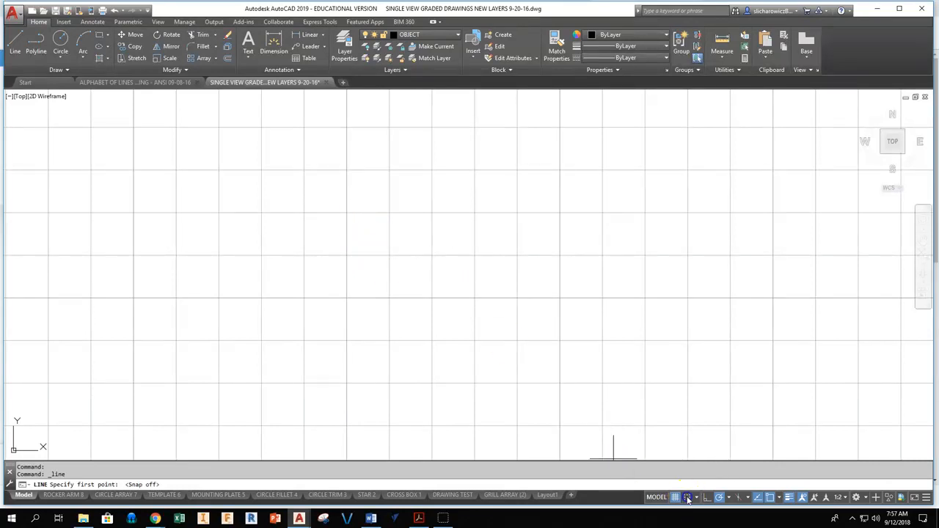
click(322, 194)
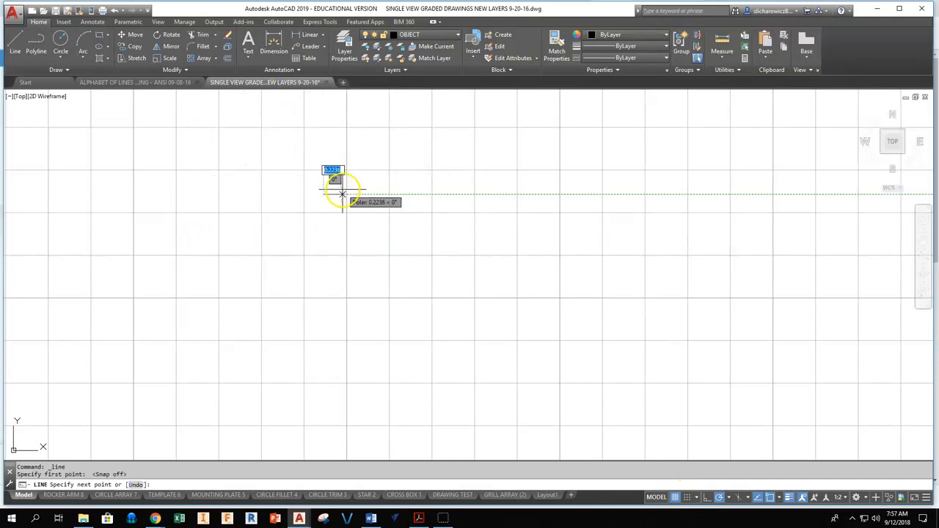
key(Escape)
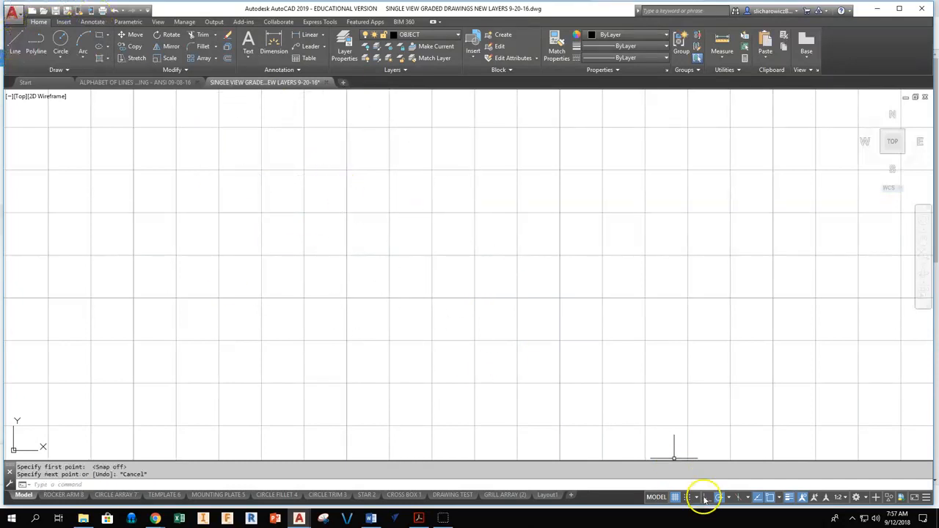
click(15, 42)
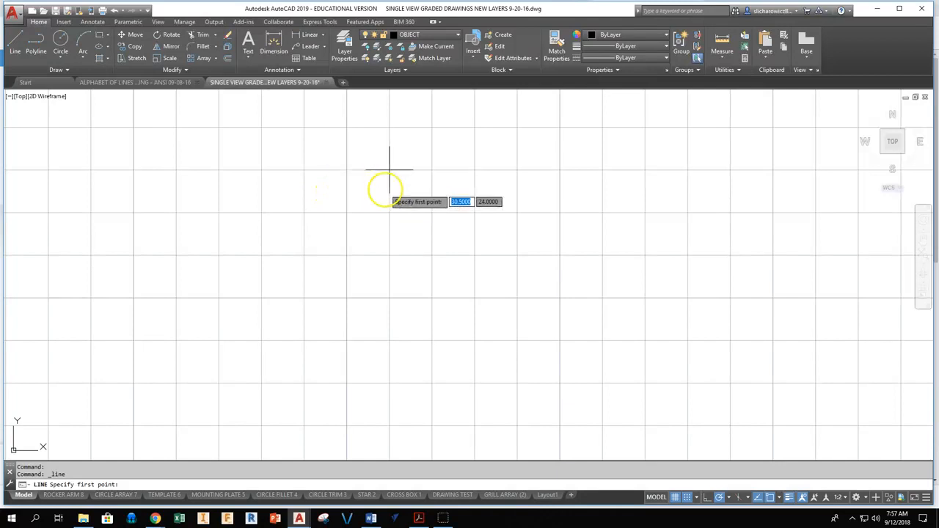
click(305, 213)
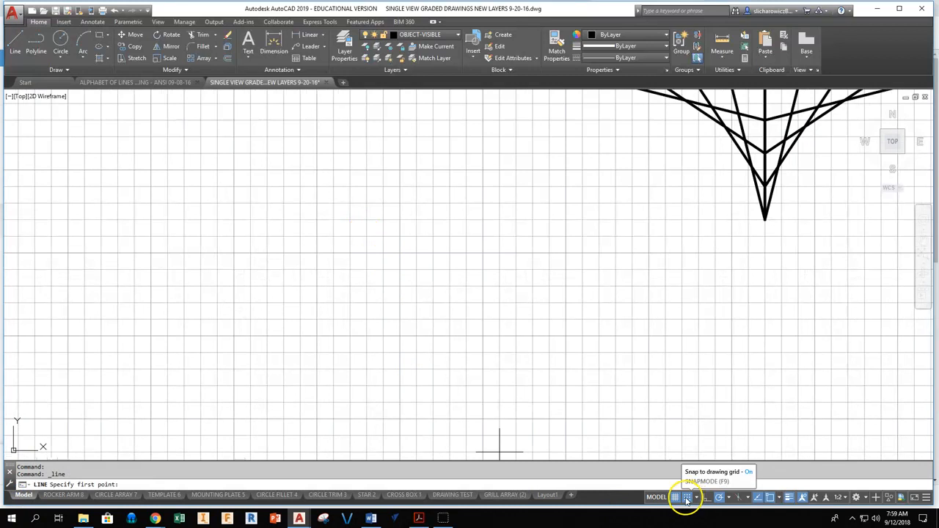
Draw a 4-unit horizontal line in an empty area, with a 4-unit vertical line going up from its right end
scroll(365, 273, up, 2)
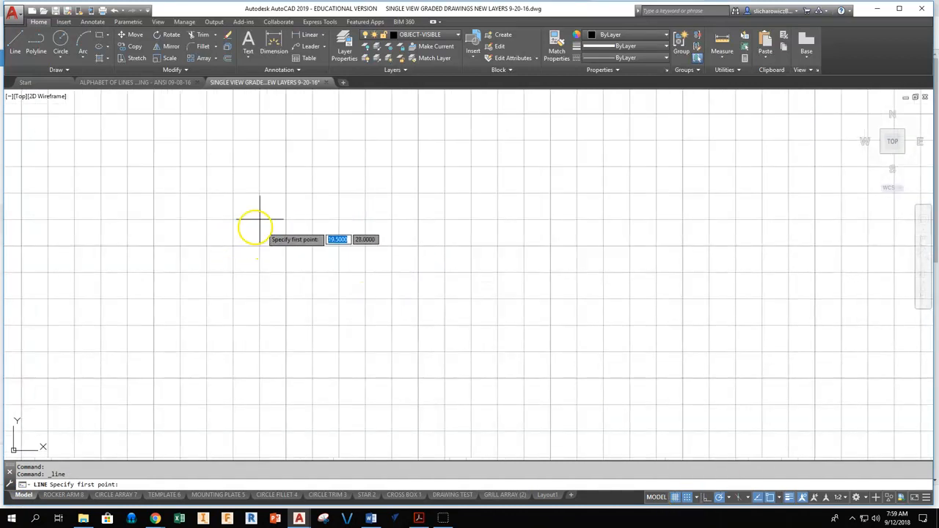
middle_drag(284, 275, 583, 275)
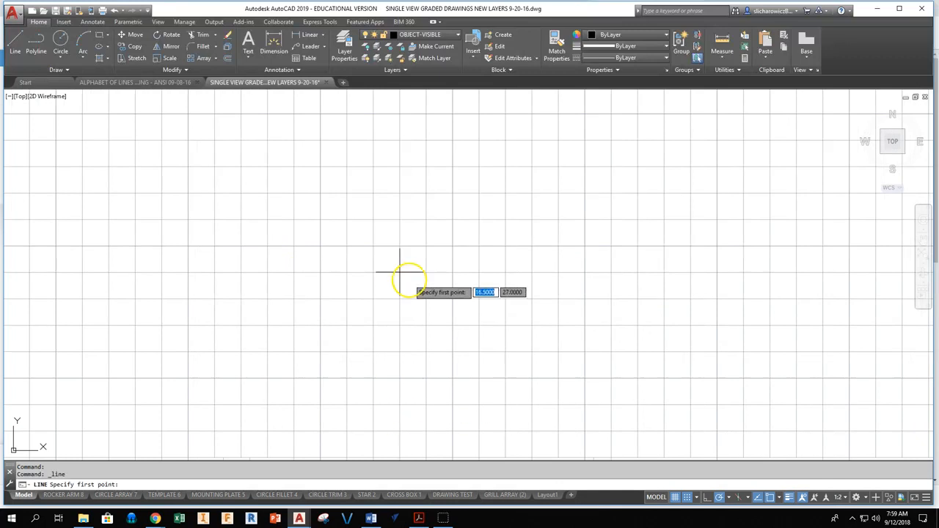
click(283, 253)
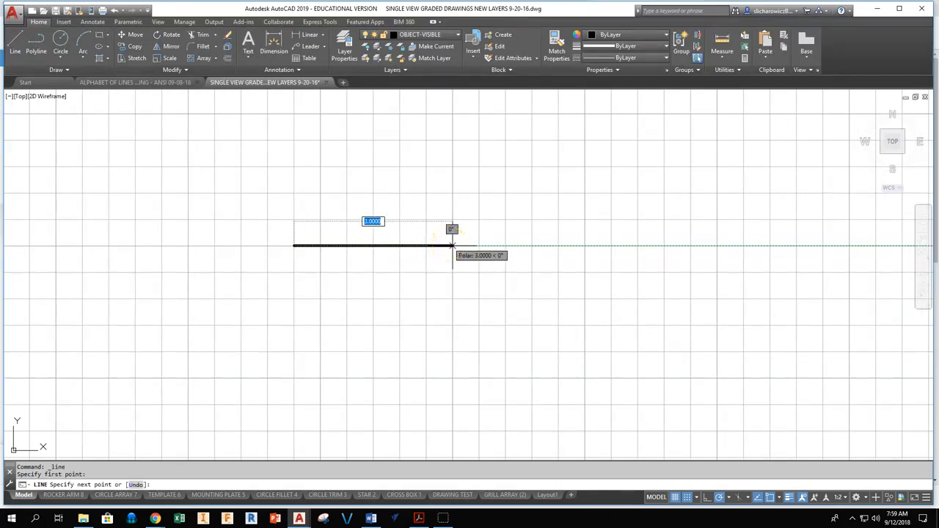
click(425, 245)
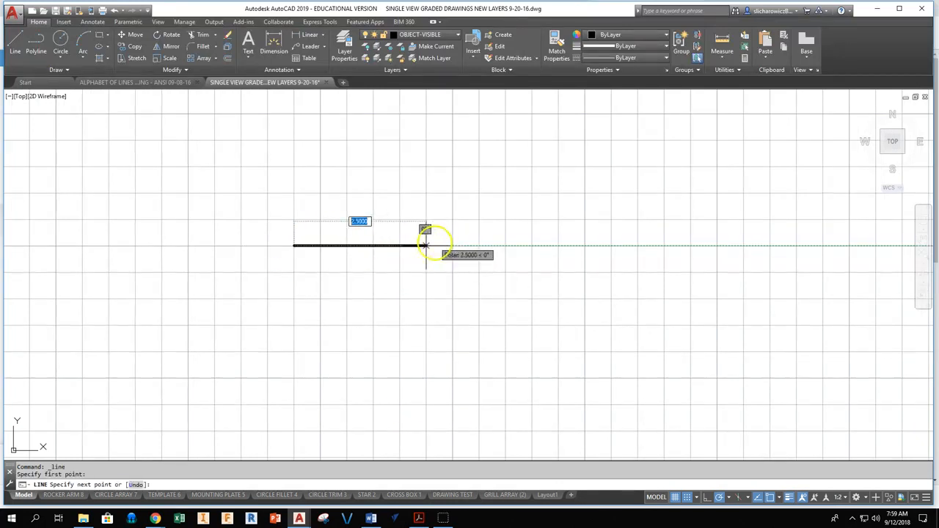
click(506, 245)
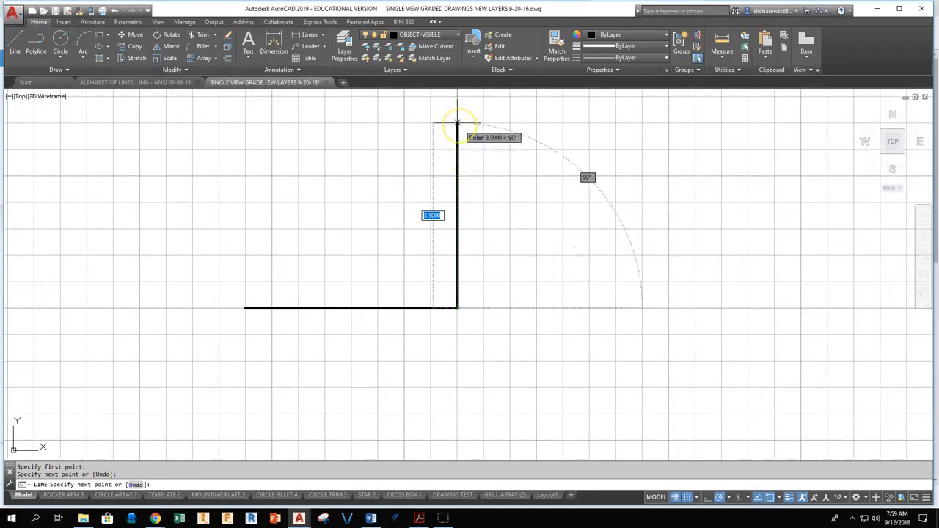
text(4)
key(Return)
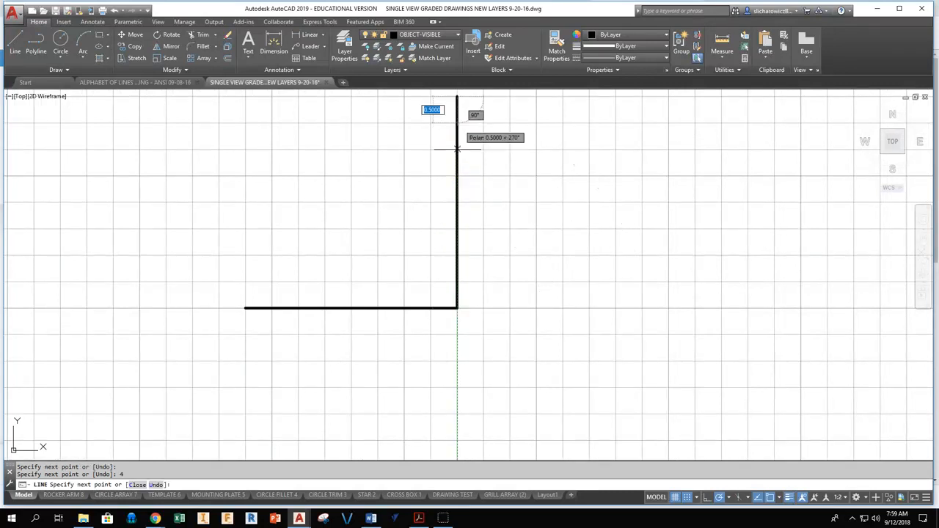
middle_drag(302, 204, 338, 258)
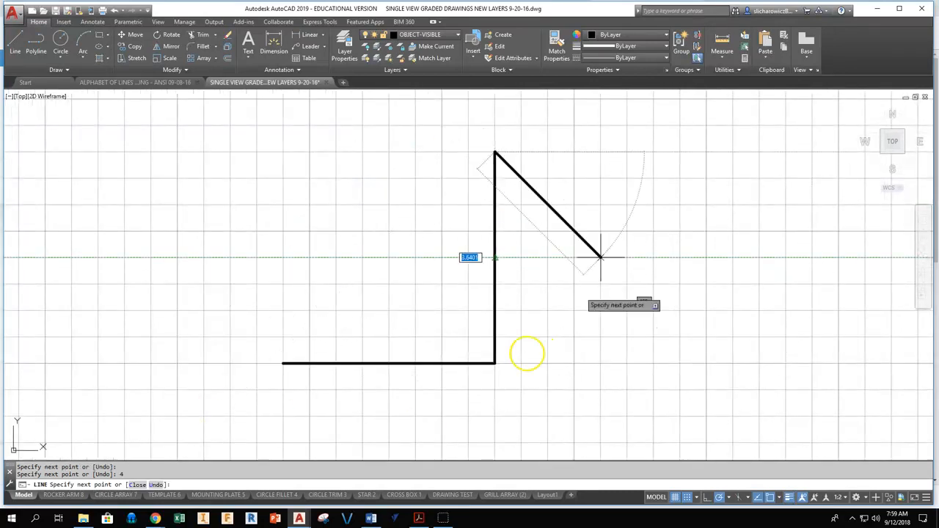
key(Escape)
Examine the dimensioned star drawing to check how its diagonal lines are spaced along the axes
middle_drag(433, 301, 411, 270)
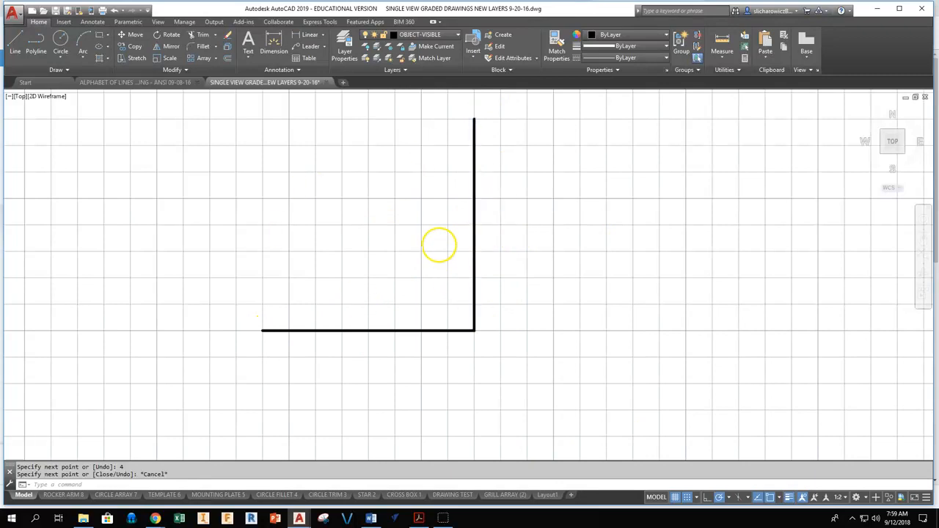
scroll(439, 244, down, 4)
middle_drag(590, 314, 478, 191)
scroll(600, 376, up, 4)
mouse_move(602, 369)
middle_down()
mouse_move(609, 325)
mouse_move(550, 276)
middle_up()
middle_drag(523, 308, 512, 276)
scroll(512, 277, down, 2)
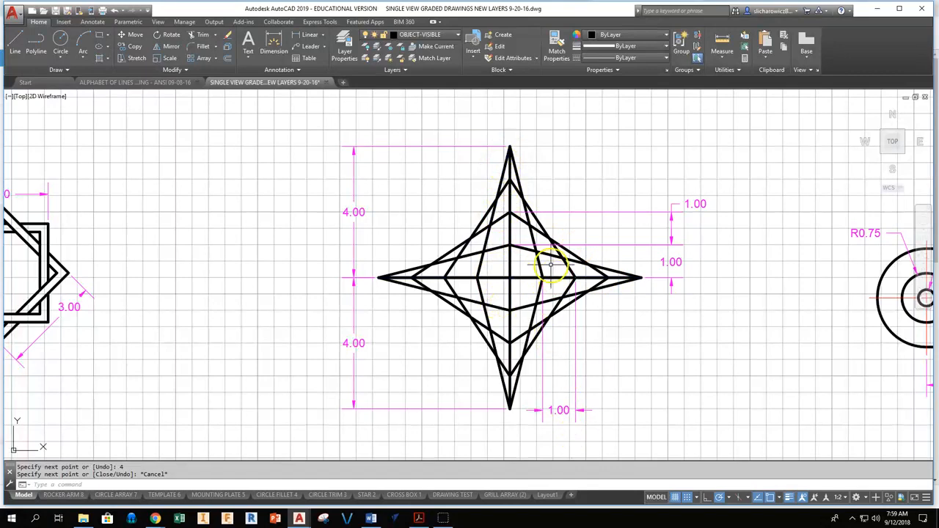
scroll(558, 402, down, 5)
scroll(409, 249, up, 6)
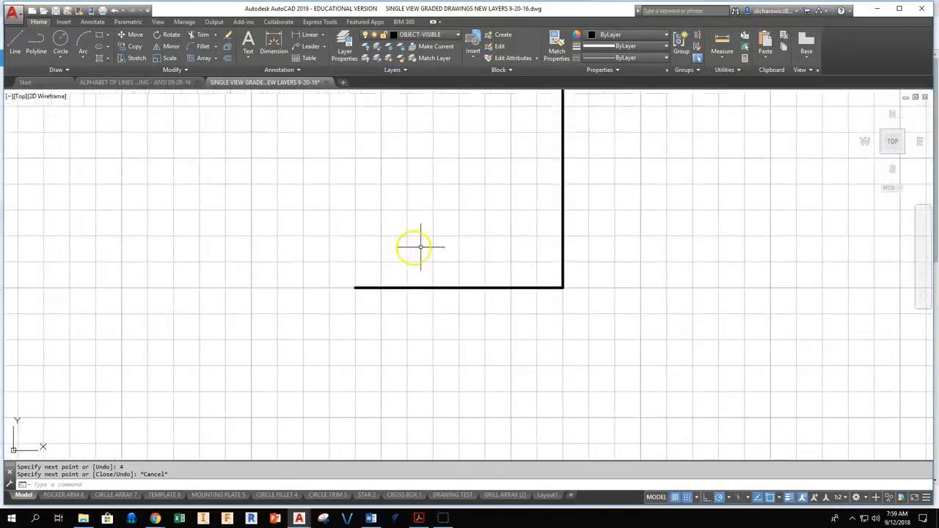
Draw a diagonal line from the top of the vertical line to the horizontal line, 1 unit left of the corner
click(13, 43)
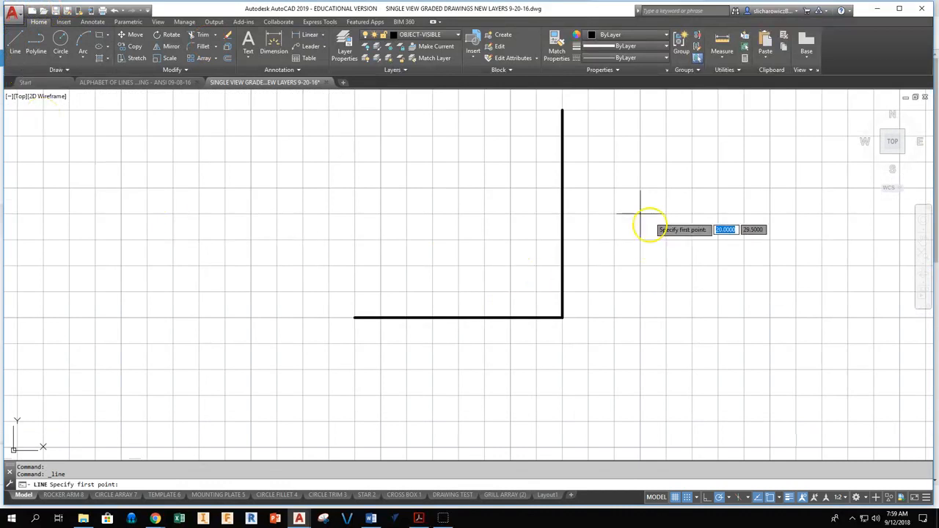
click(562, 110)
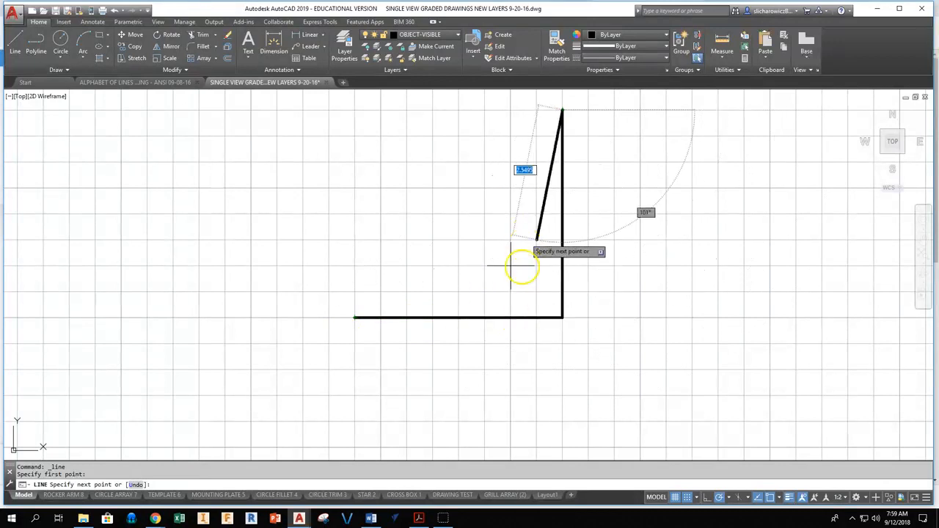
click(512, 317)
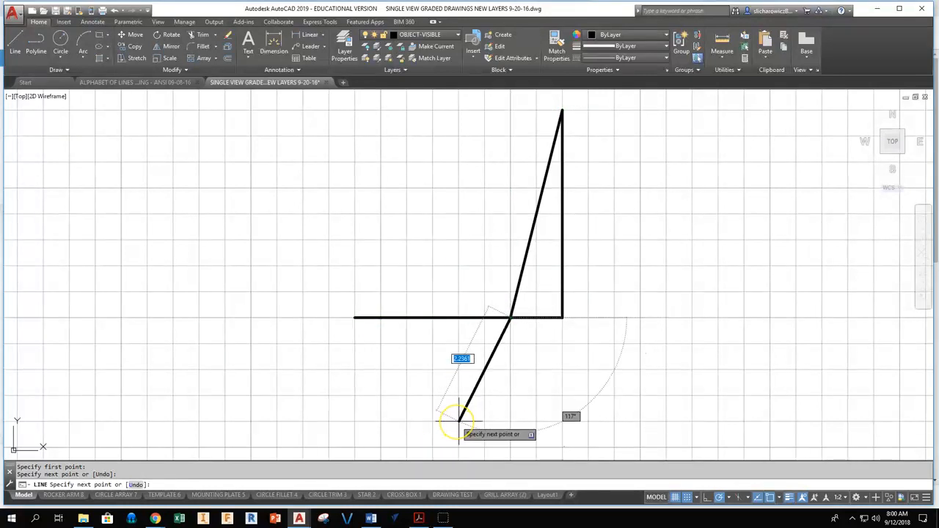
key(Escape)
Draw a diagonal line from 1 unit below the vertical line's top to the midpoint of the horizontal line
click(14, 49)
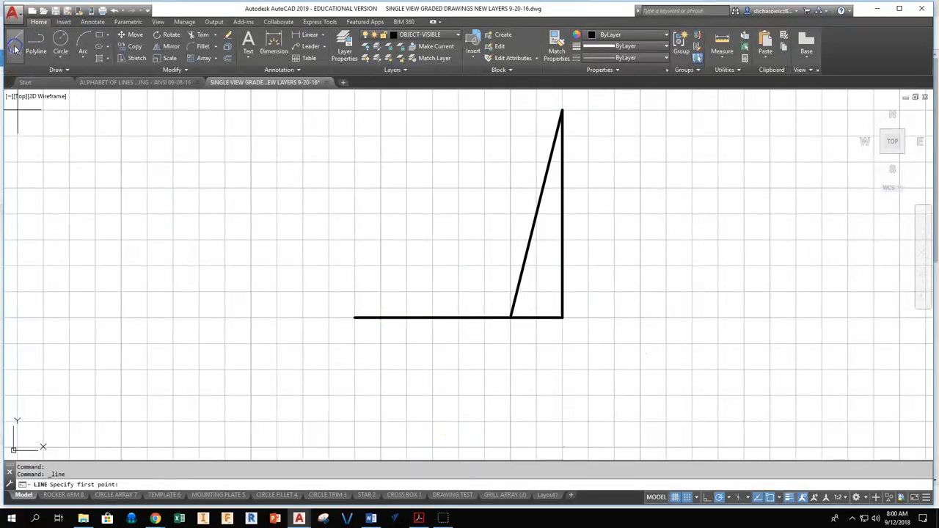
click(563, 162)
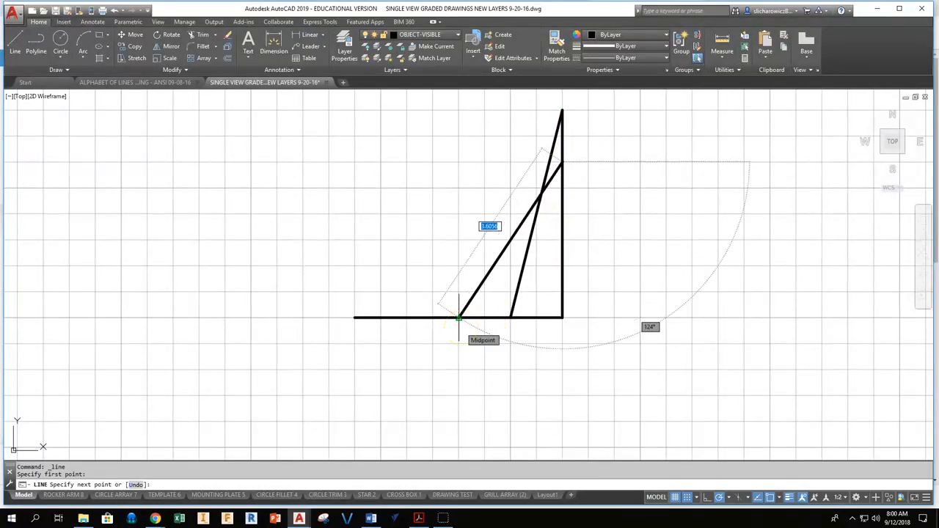
click(459, 317)
key(Escape)
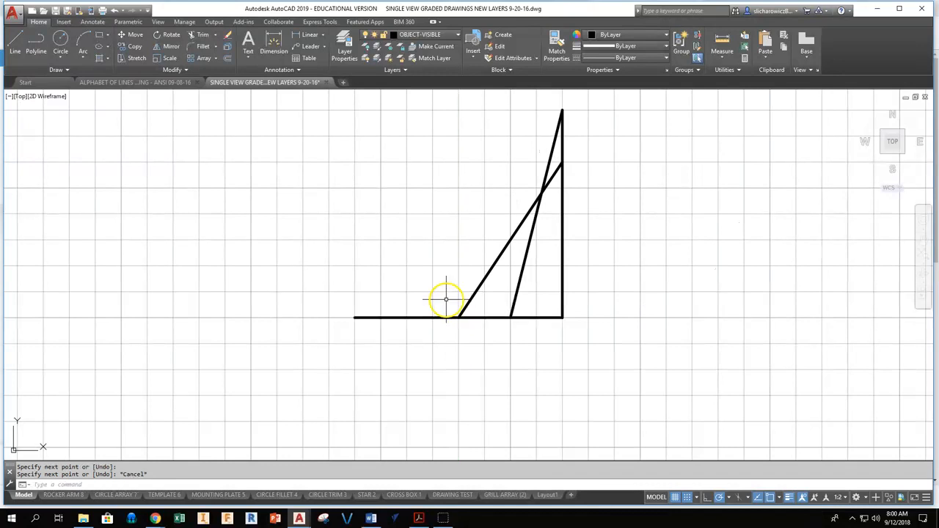
Draw a diagonal line from the vertical line's midpoint to the horizontal line, 3 units left of the corner
click(15, 42)
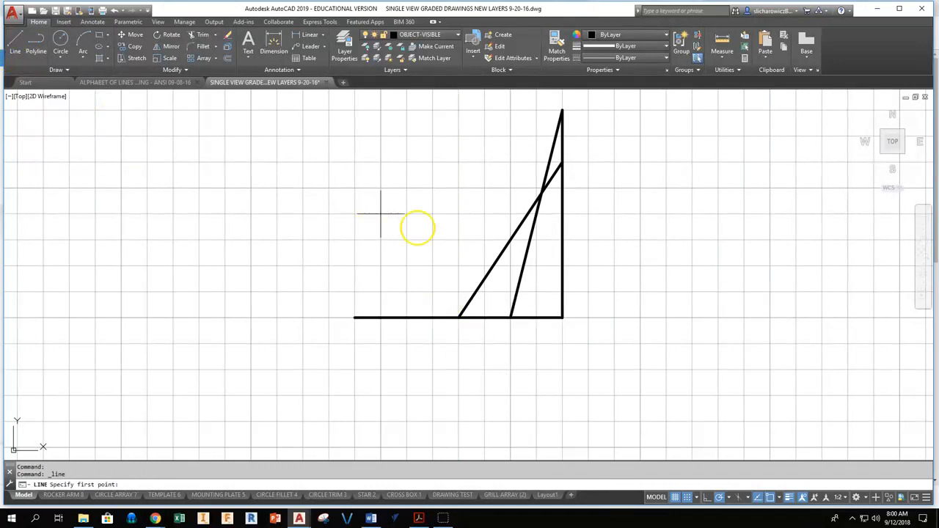
click(562, 214)
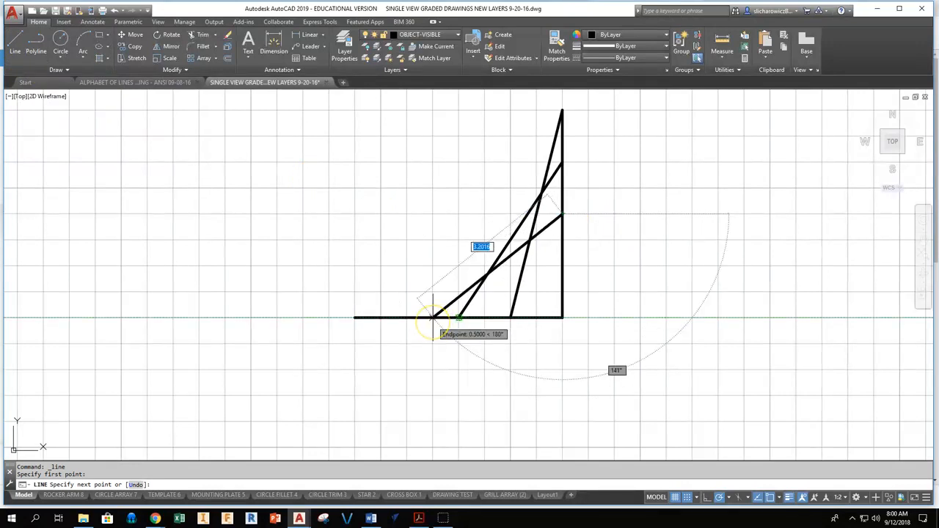
click(406, 317)
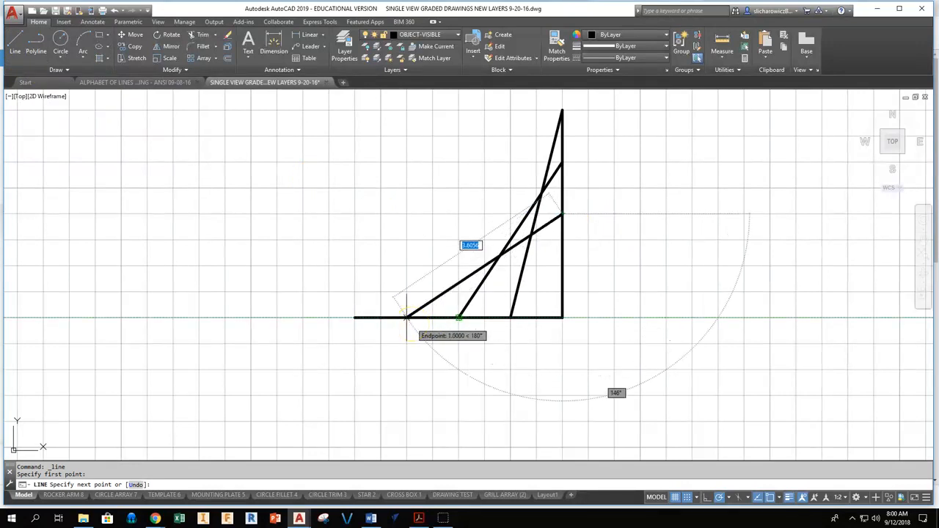
click(406, 317)
key(Escape)
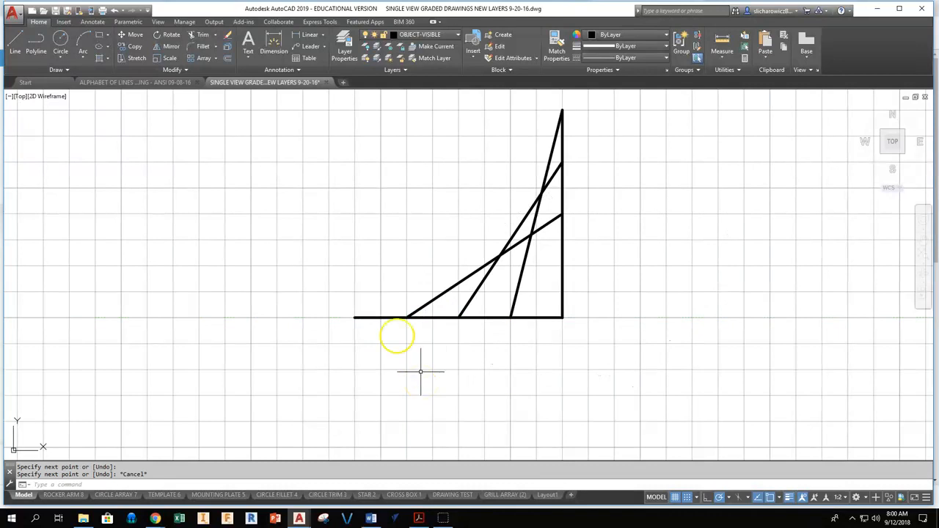
click(22, 53)
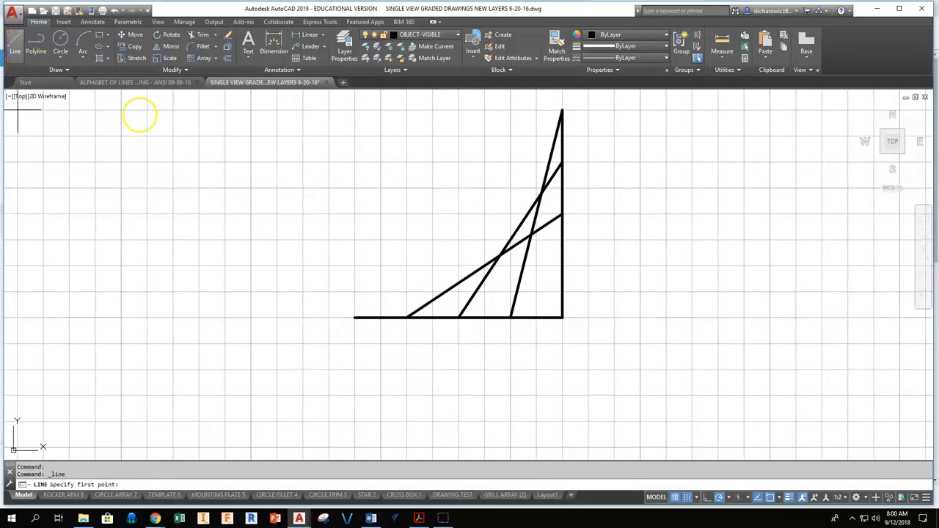
click(562, 267)
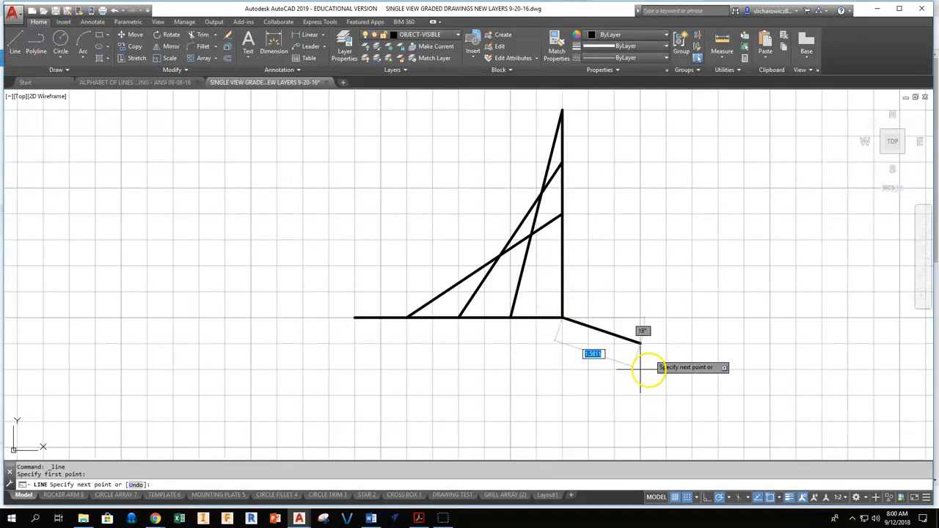
key(Escape)
Turn off the lineweight display so the star's lines are shown thin
click(29, 38)
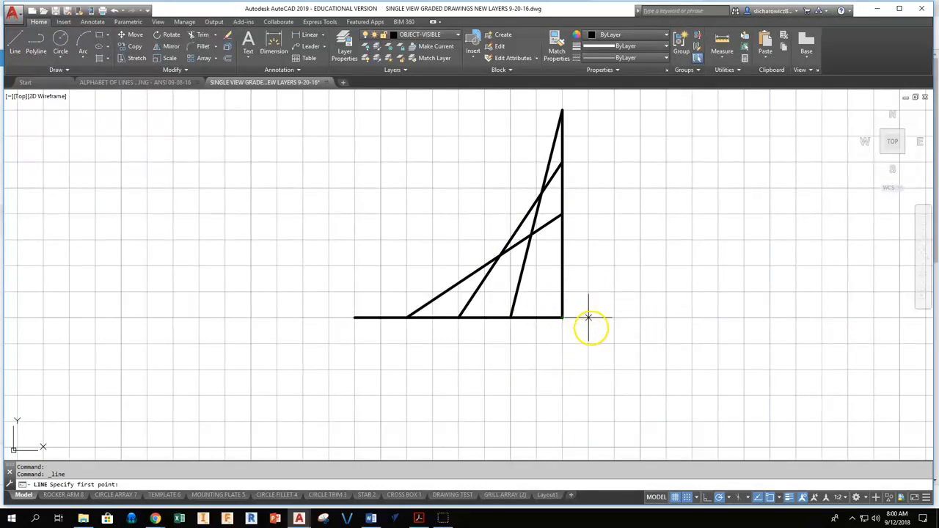
click(788, 497)
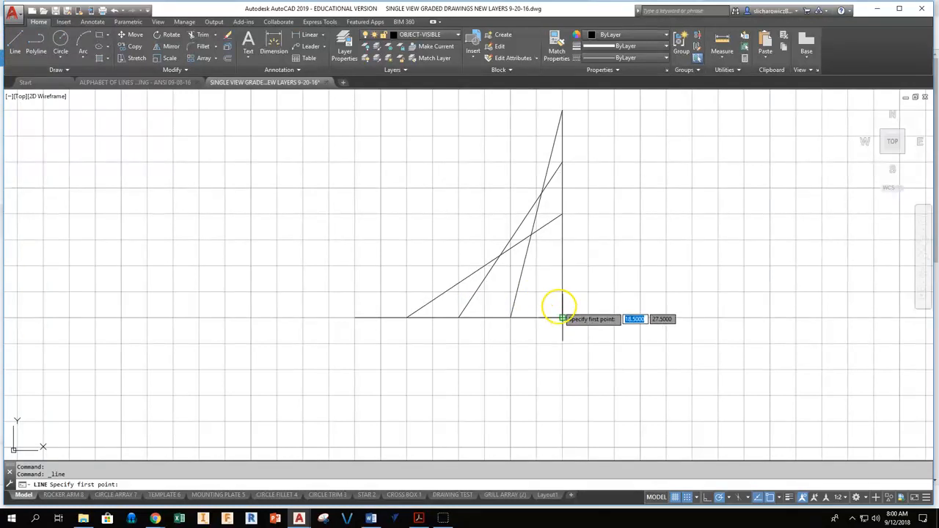
Try a diagonal line from 1 unit above the corner to the horizontal line's left end, and erase it
click(562, 265)
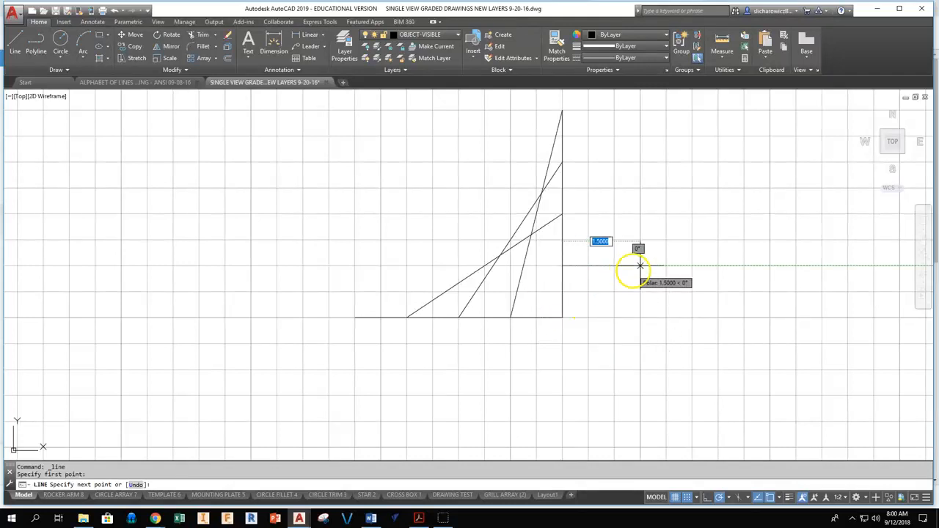
click(562, 316)
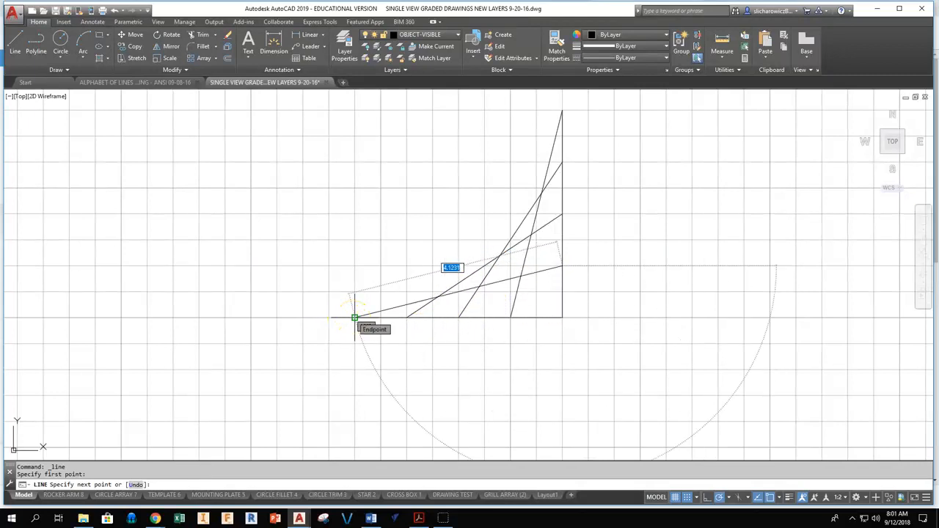
click(354, 316)
key(Escape)
click(547, 269)
key(Delete)
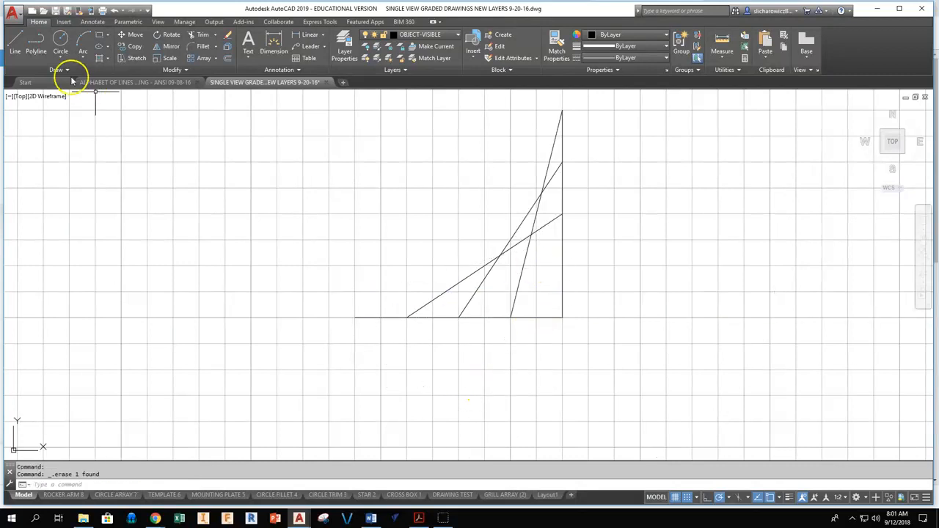
click(15, 40)
click(562, 317)
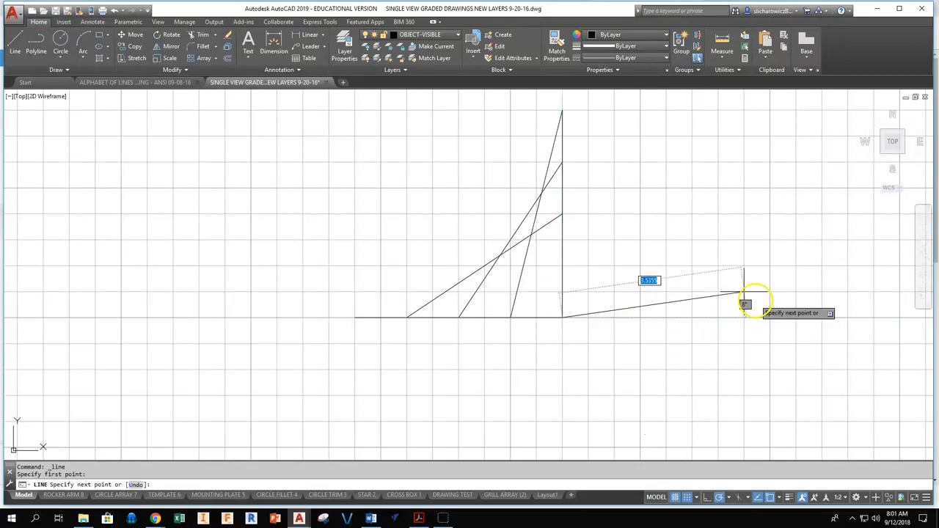
key(Escape)
Draw a diagonal line from 1 unit above the corner on the vertical line to the horizontal line's left end
click(15, 43)
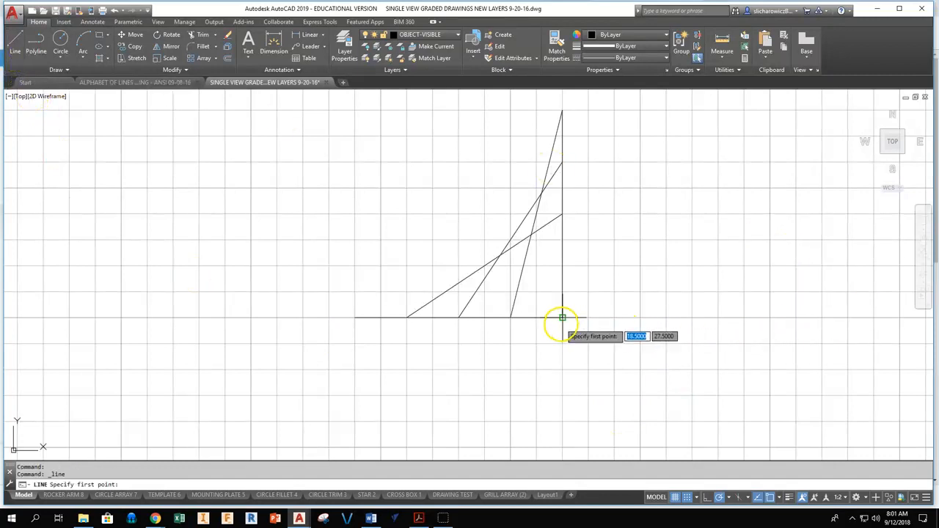
click(563, 266)
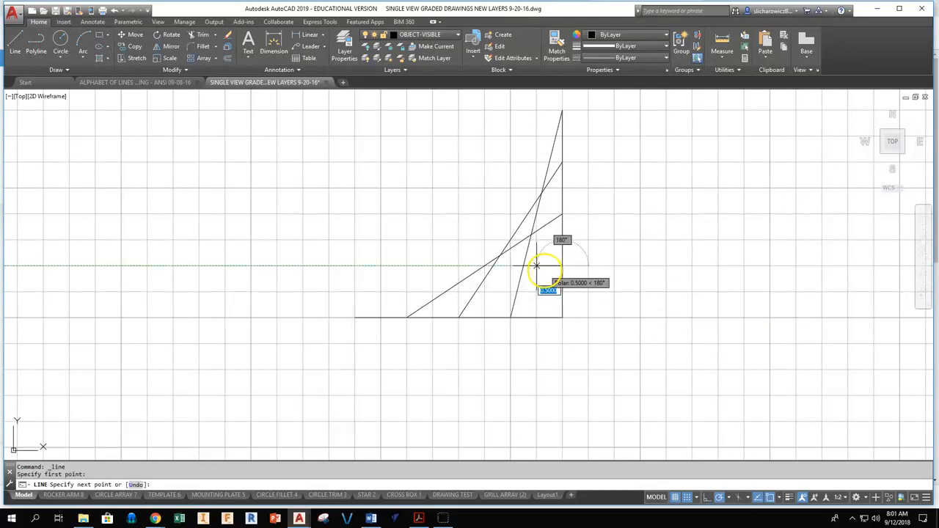
click(355, 317)
key(Escape)
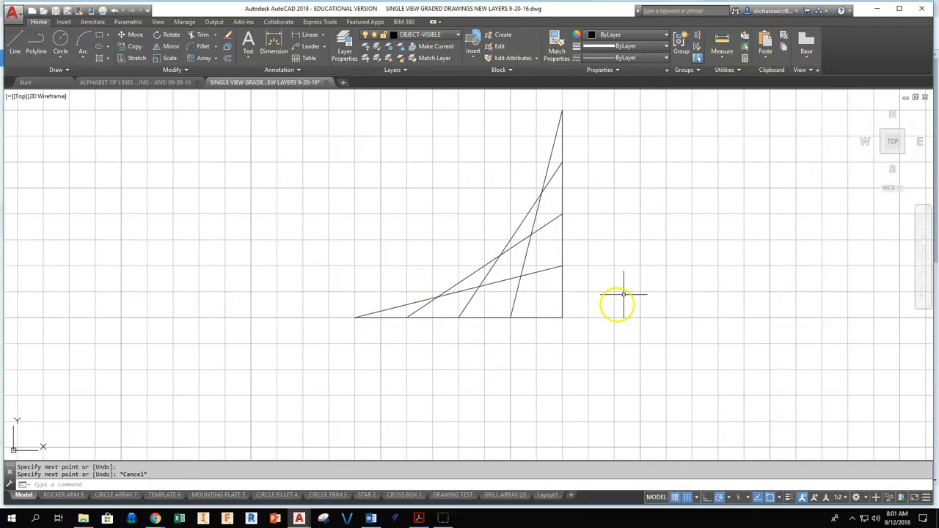
Try starting a line with object snap turned off, turn object snap back on and cancel the line
middle_drag(538, 246, 457, 264)
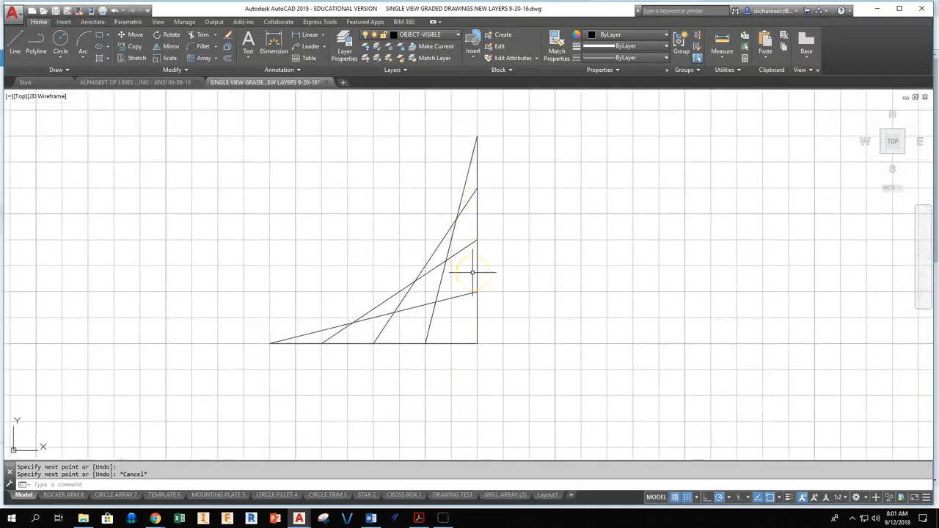
middle_drag(574, 268, 514, 220)
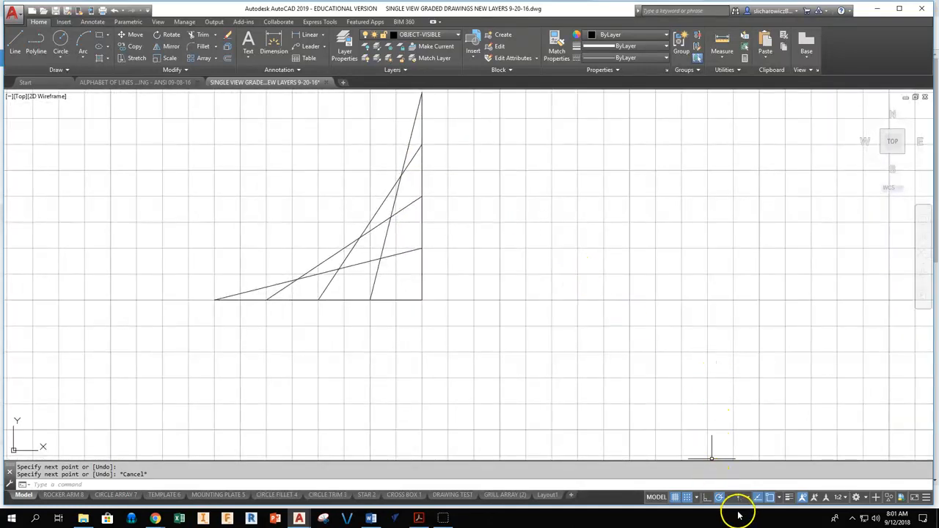
click(768, 498)
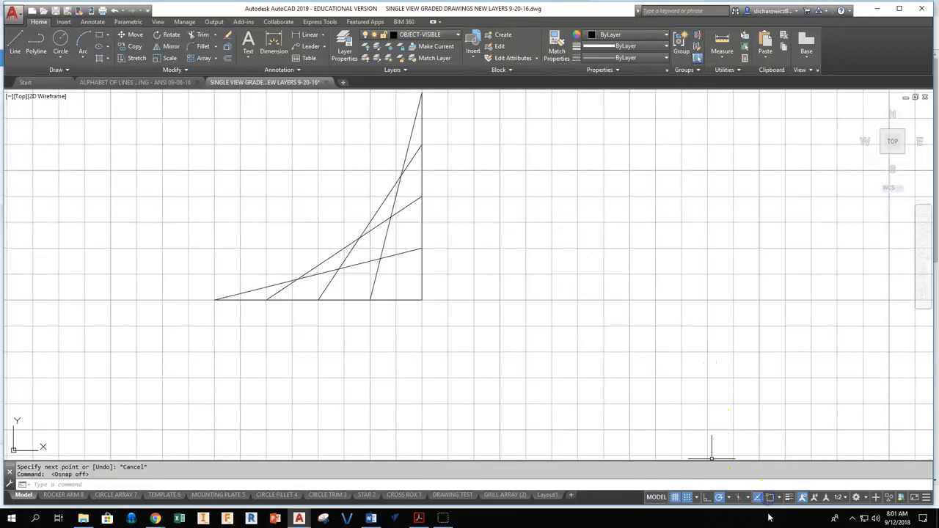
click(15, 44)
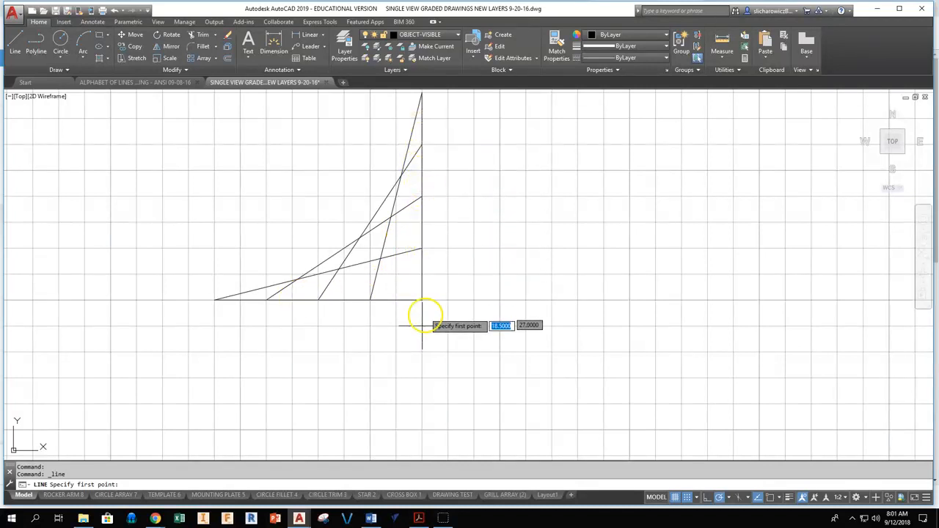
middle_drag(486, 266, 242, 235)
middle_drag(359, 233, 401, 305)
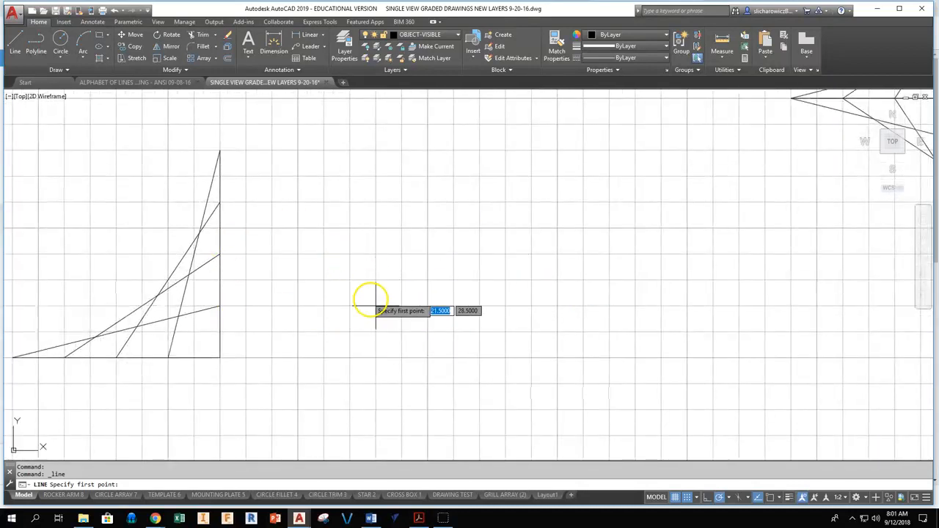
middle_drag(244, 330, 400, 296)
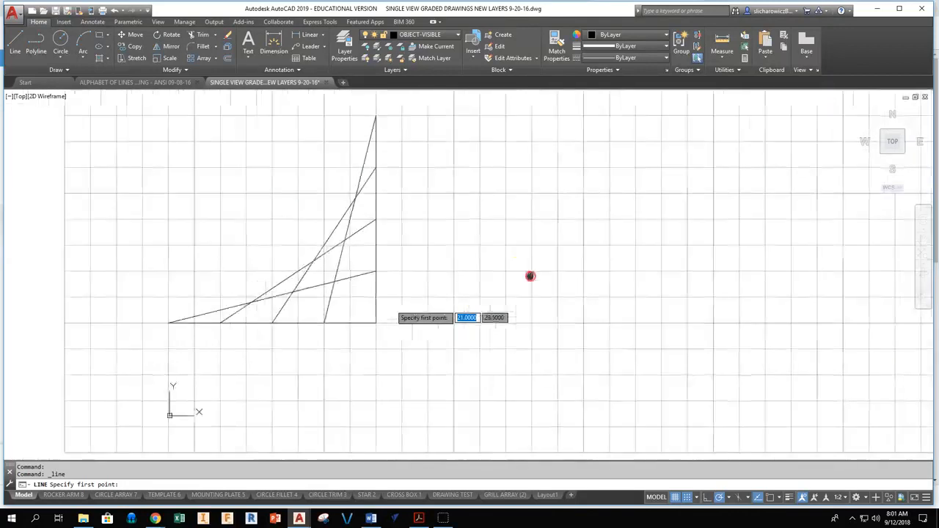
click(802, 498)
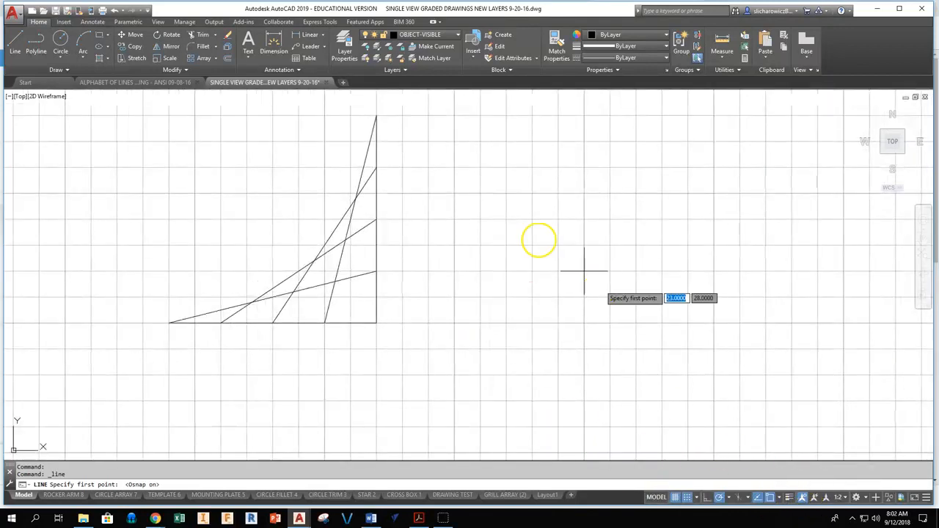
click(437, 228)
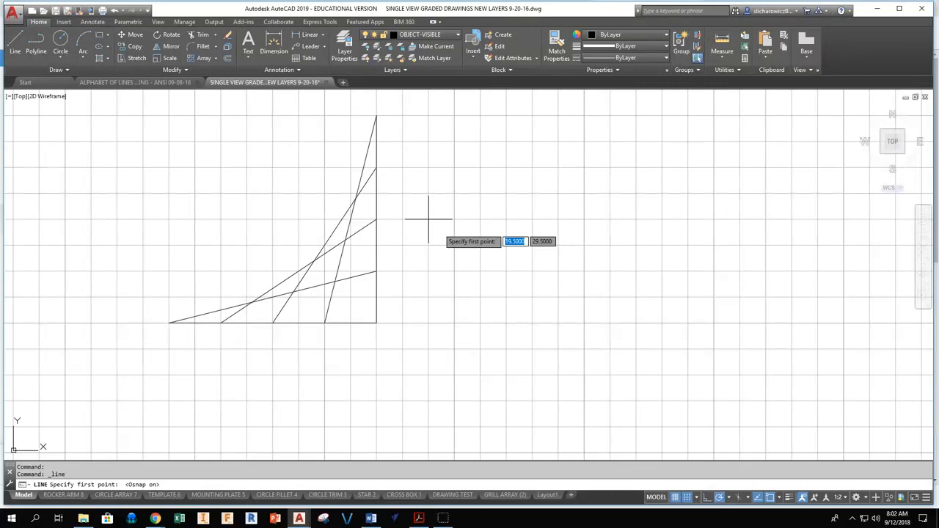
key(Escape)
Mirror all six lines of the quadrant across its vertical line, keeping the source objects
middle_drag(305, 220, 378, 231)
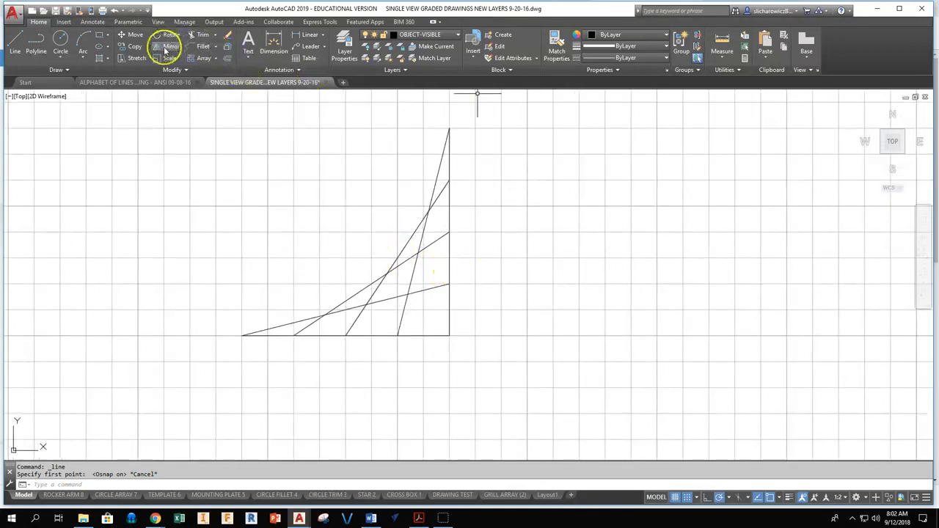
mouse_move(513, 111)
mouse_down()
mouse_move(212, 379)
mouse_move(551, 189)
mouse_up()
click(515, 127)
click(173, 422)
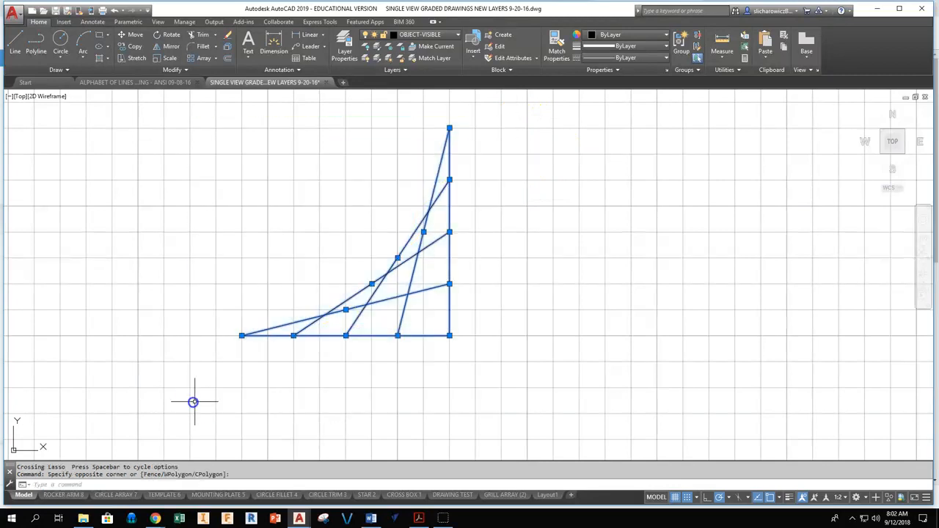
click(171, 47)
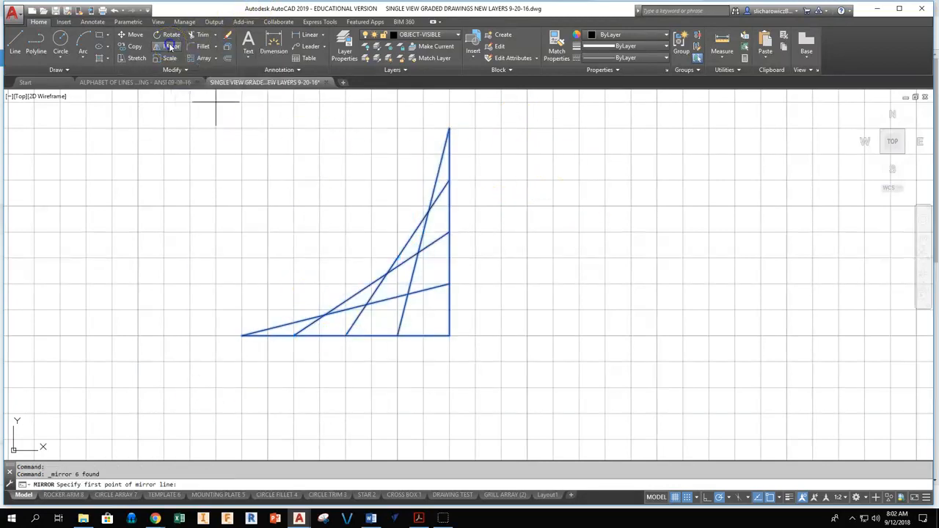
click(449, 128)
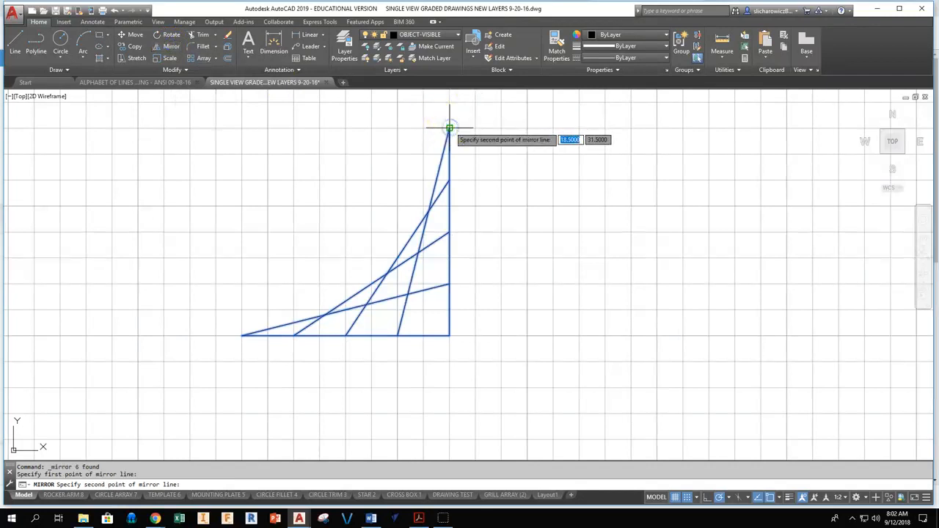
scroll(510, 139, up, 2)
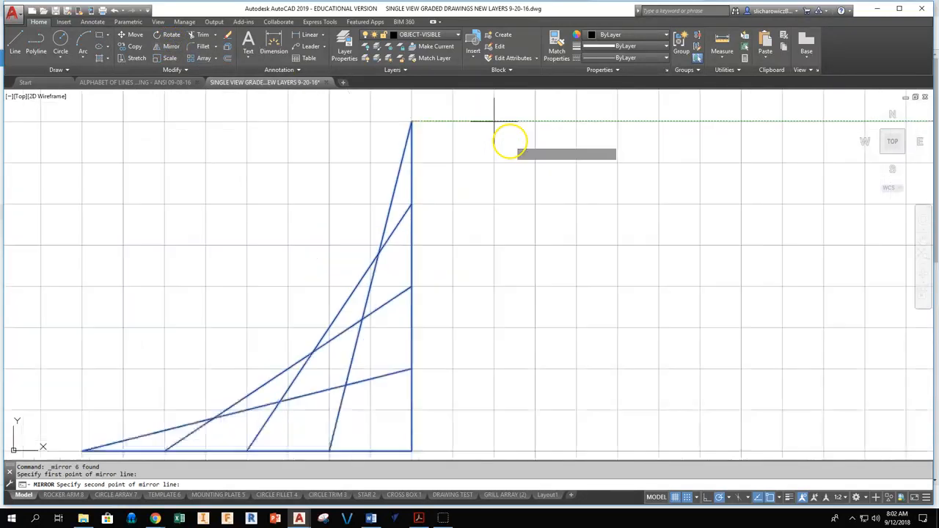
scroll(493, 121, down, 3)
scroll(562, 233, down, 2)
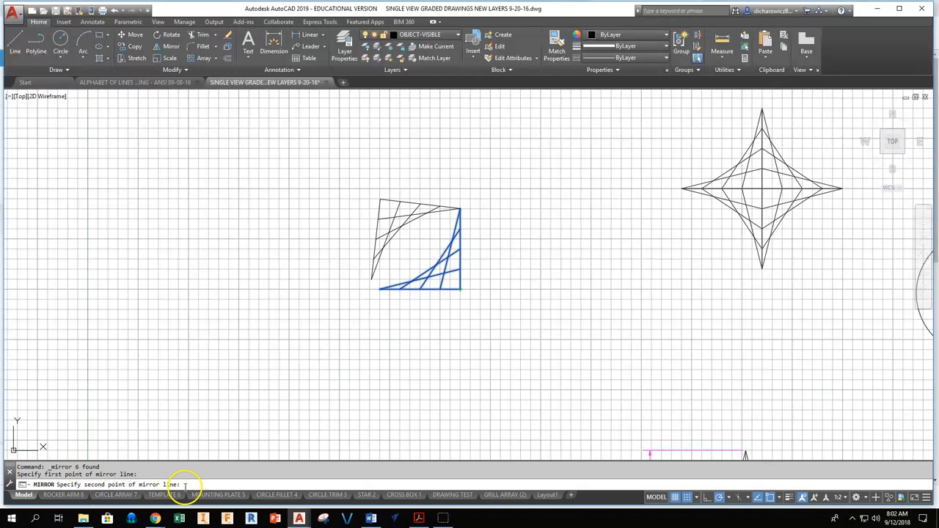
scroll(451, 289, up, 4)
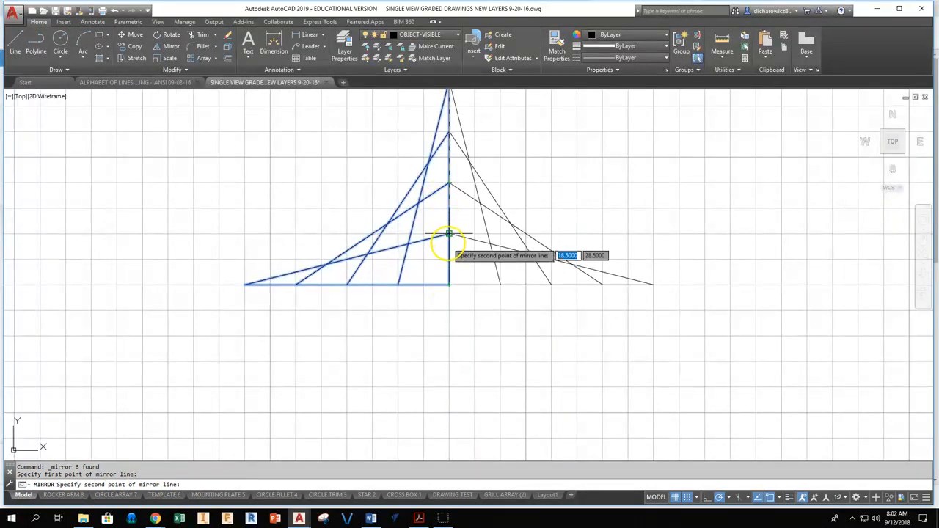
click(443, 280)
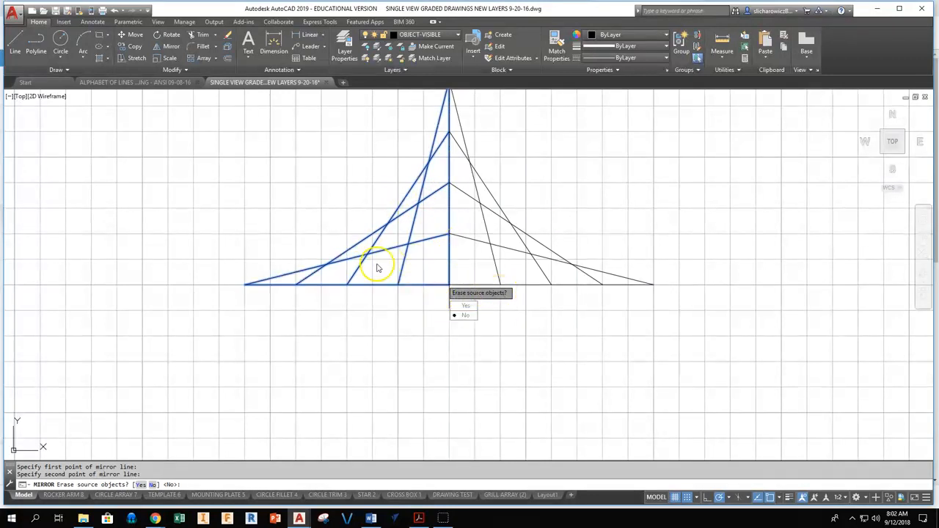
click(464, 315)
Mirror the complete upper half of the star across its horizontal line, keeping the source objects
scroll(451, 318, down, 4)
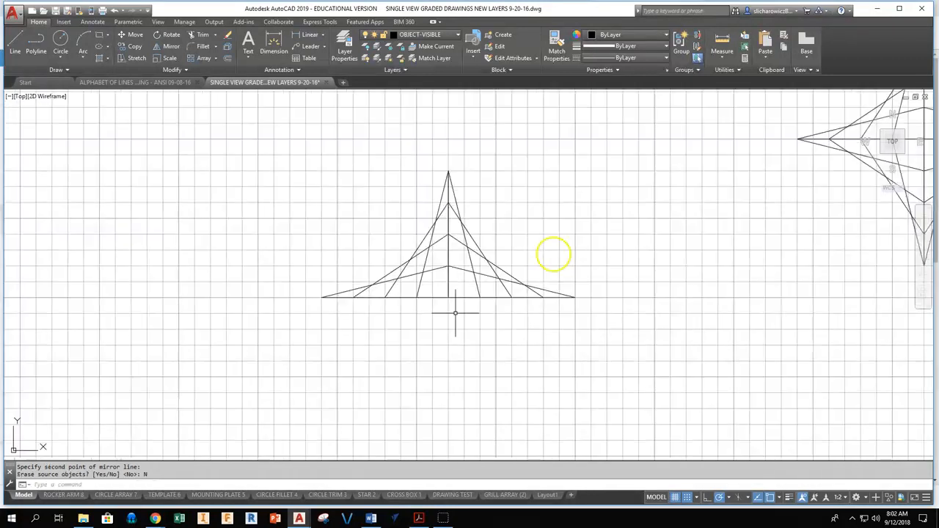
click(672, 147)
click(270, 381)
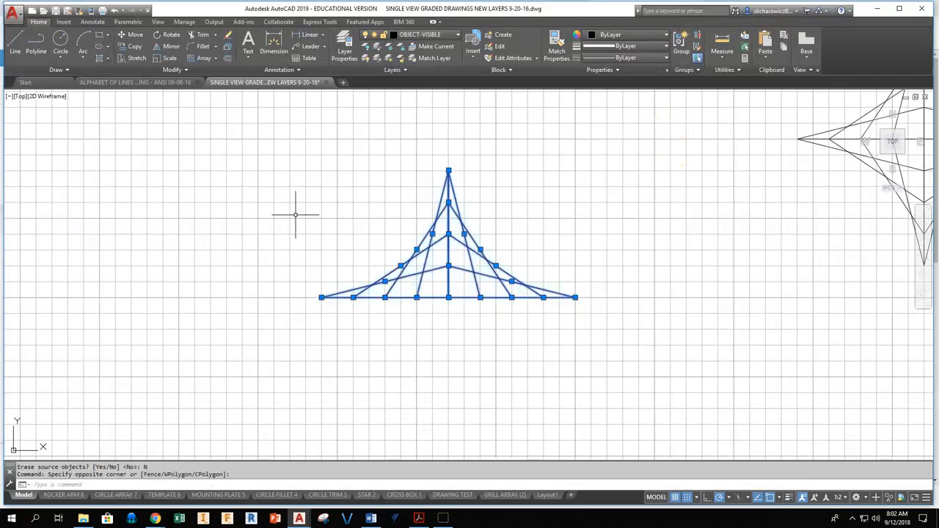
click(157, 46)
click(574, 297)
click(448, 297)
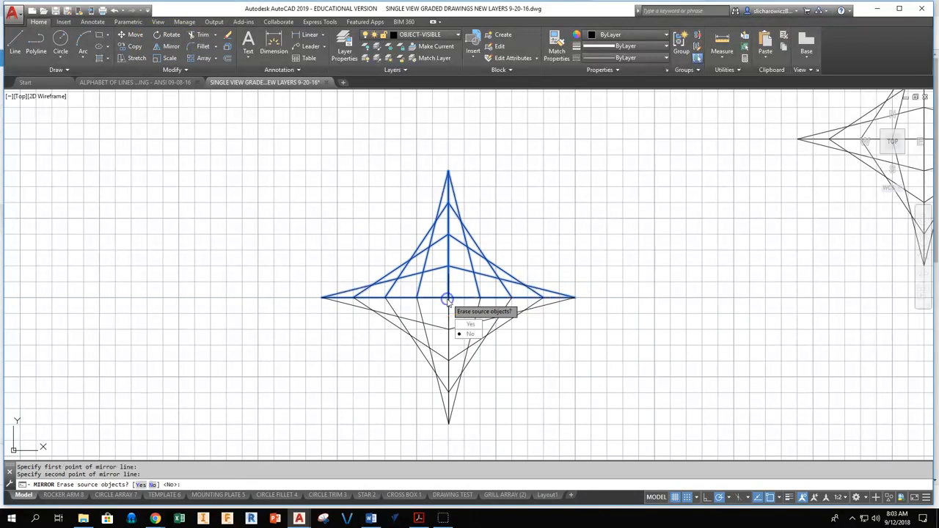
click(469, 335)
Turn the lineweight display back on to show the star's lines thick
scroll(482, 289, down, 2)
scroll(492, 288, up, 6)
scroll(492, 288, down, 2)
click(789, 499)
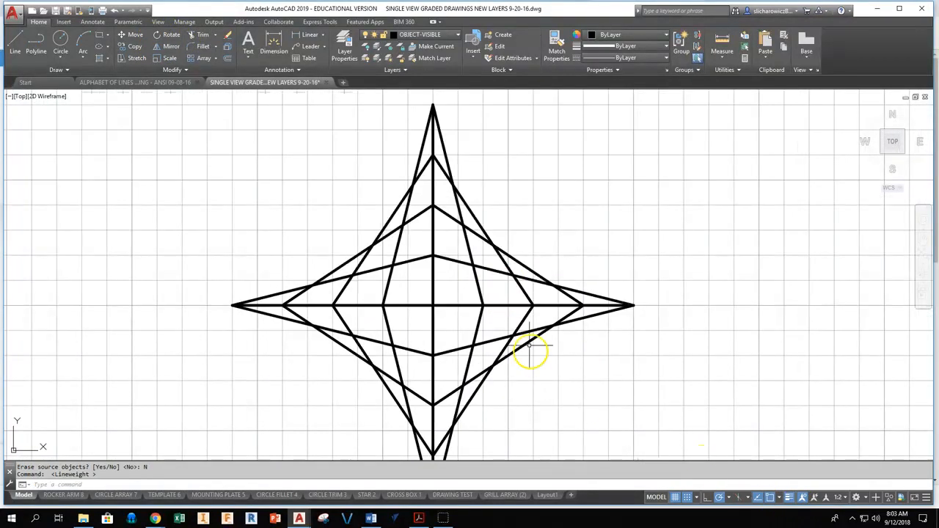
Make DIMENSIONS the current layer and place a horizontal linear dimension above the star from its top point to its right point
scroll(527, 308, down, 2)
middle_drag(570, 205, 482, 214)
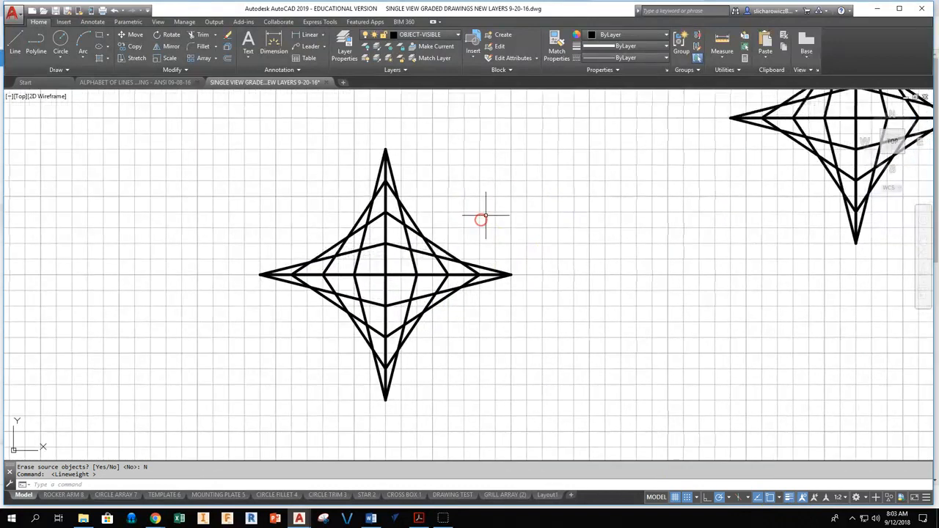
click(453, 36)
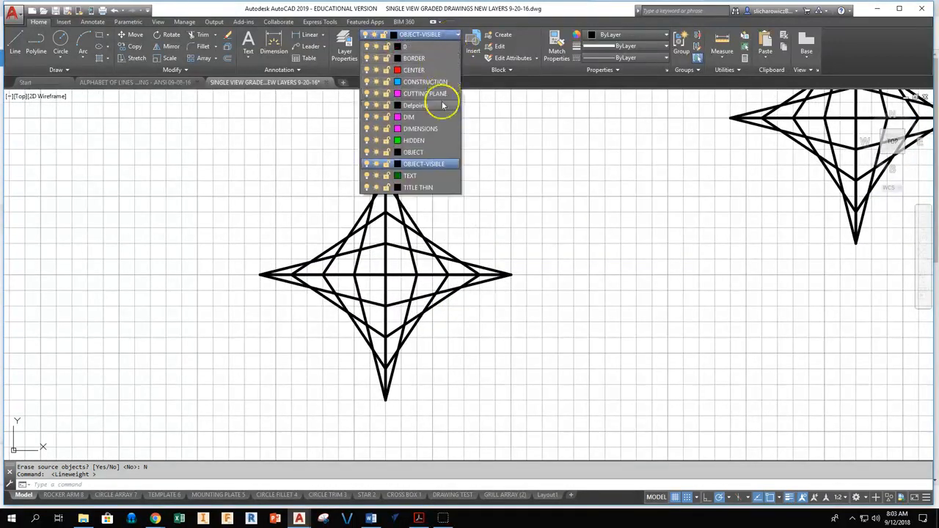
click(425, 129)
click(308, 37)
click(385, 151)
click(511, 275)
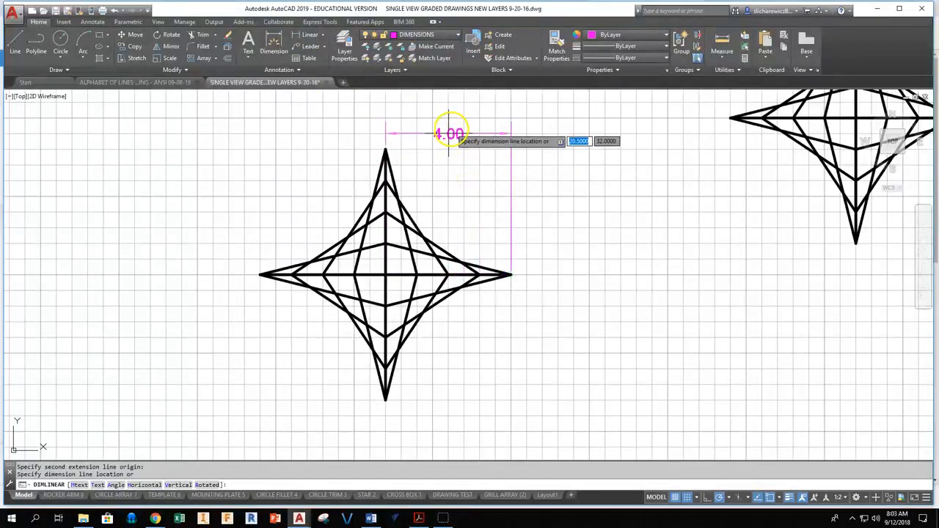
click(447, 134)
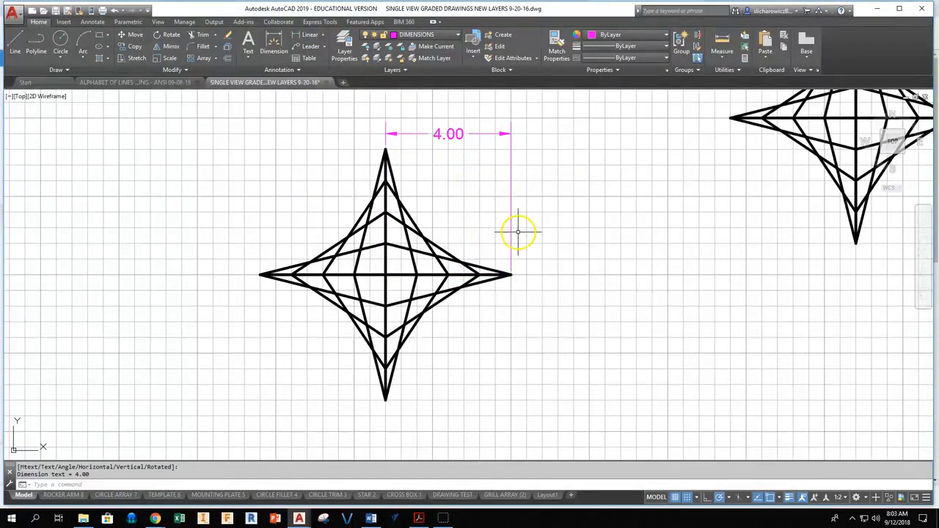
Turn off snap mode and the grid display, and view the dimensioned star
click(687, 497)
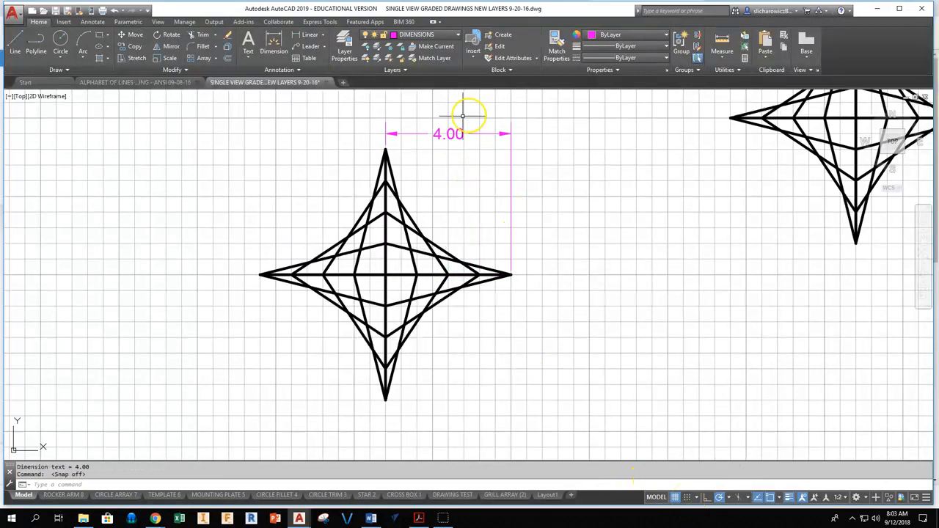
click(675, 497)
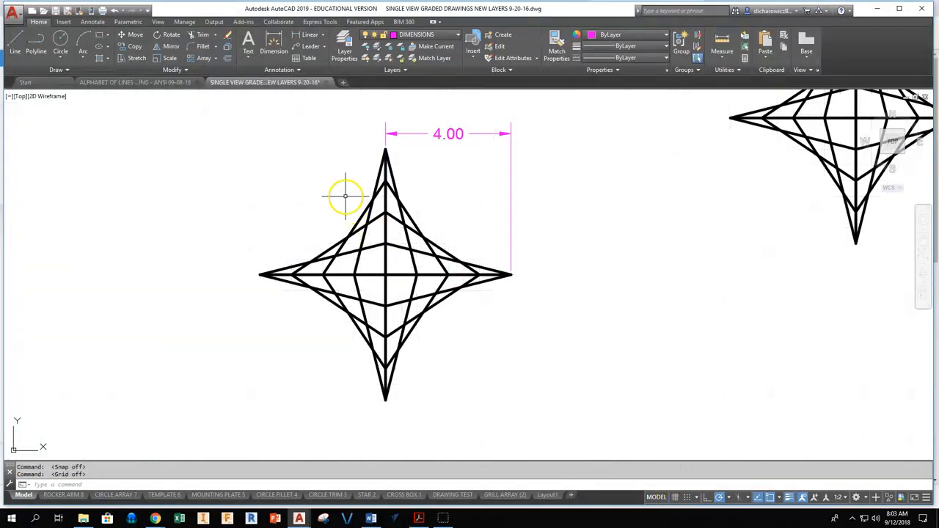
middle_drag(424, 201, 474, 235)
scroll(494, 210, up, 4)
scroll(494, 211, down, 6)
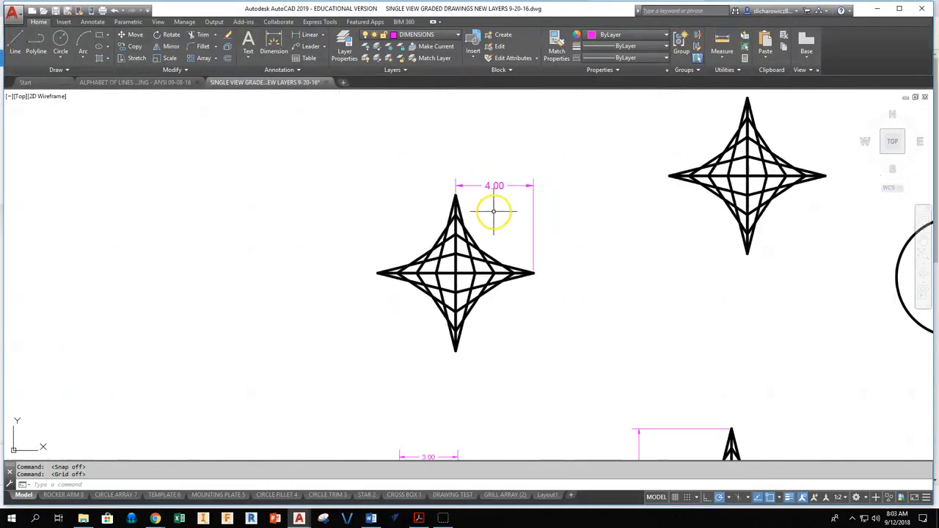
scroll(485, 218, up, 2)
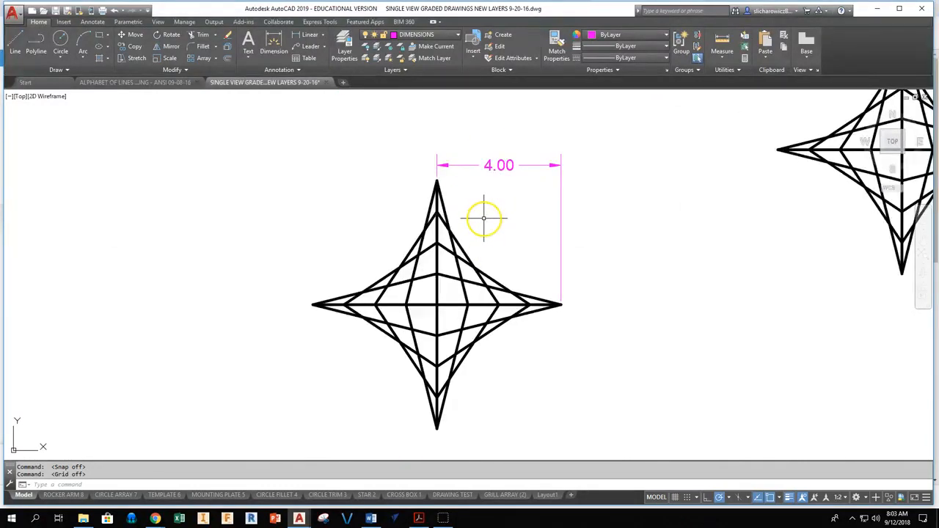